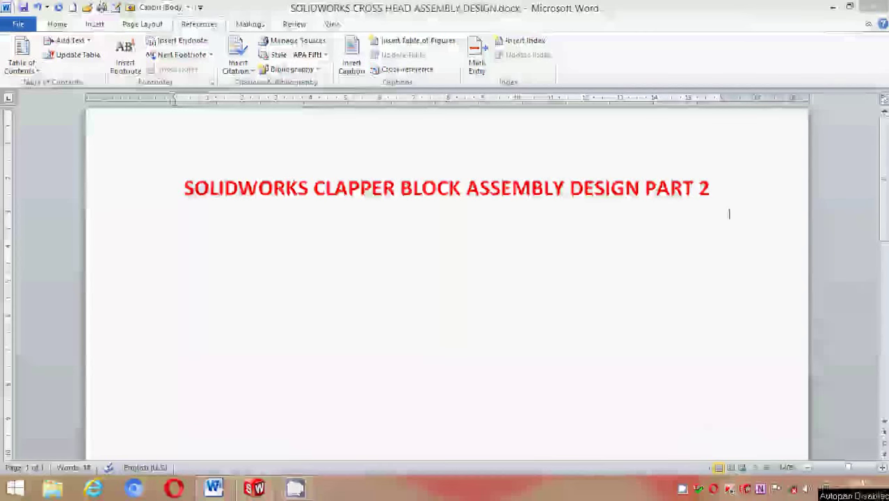
# Leave the Word title page 'SOLIDWORKS CLAPPER BLOCK ASSEMBLY DESIGN PART 2' and switch to SolidWorks
pyautogui.click(730, 190)
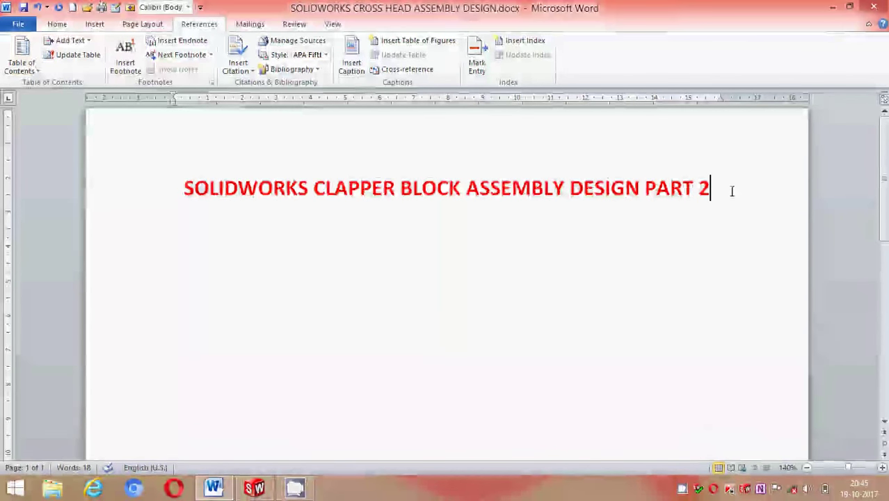
pyautogui.moveTo(711, 190); pyautogui.dragTo(249, 203)
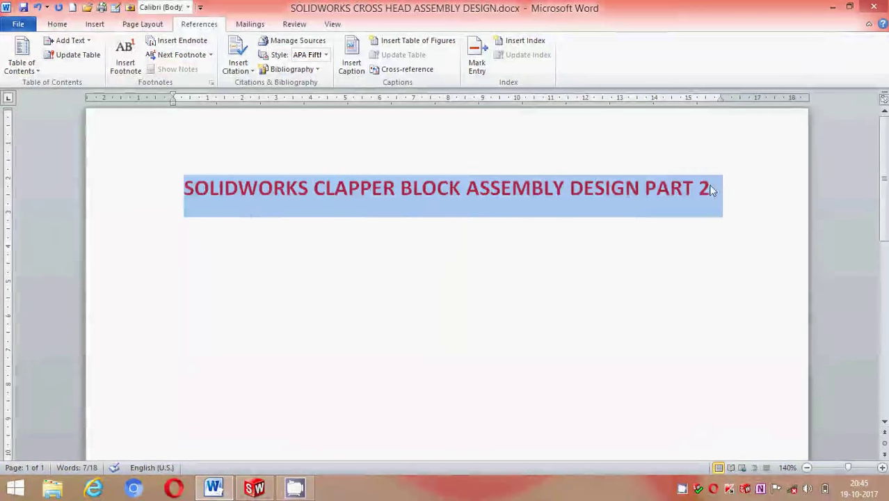
pyautogui.click(733, 190)
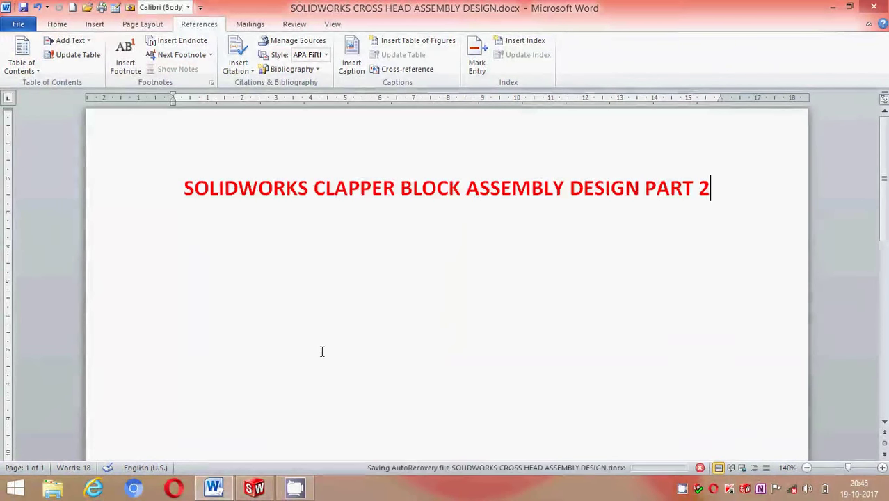
pyautogui.click(256, 487)
# Create a new assembly document and close Begin Assembly without inserting anything
pyautogui.click(362, 234)
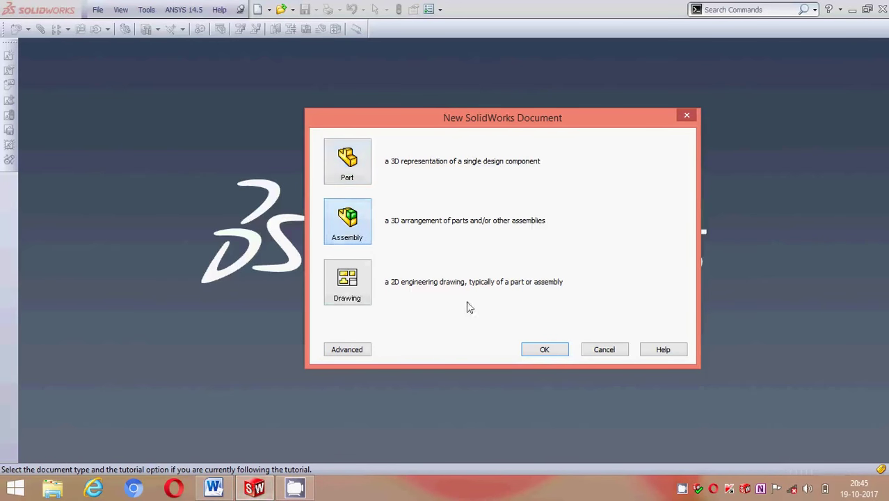
pyautogui.click(538, 350)
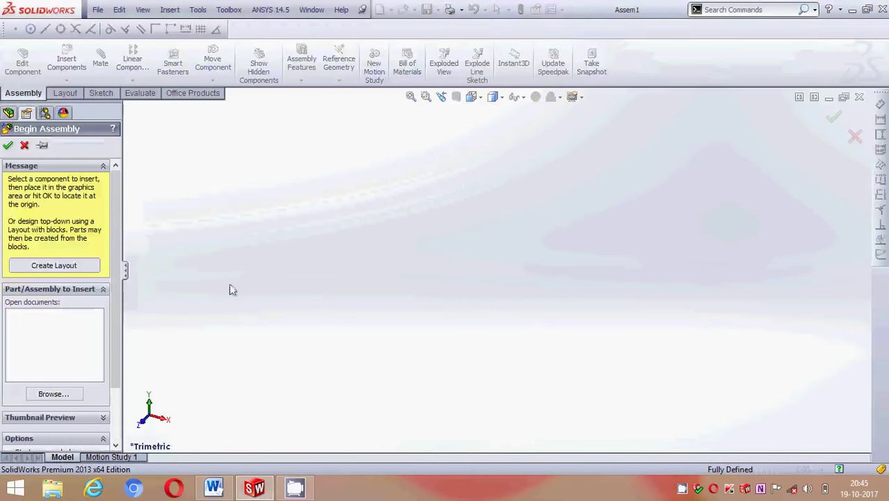
pyautogui.click(24, 146)
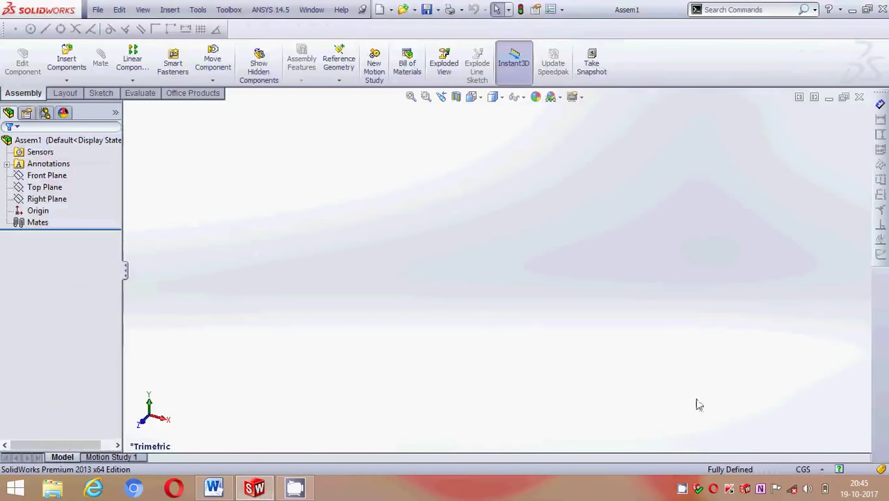
# Set the assembly's document units to MMGS
pyautogui.click(803, 470)
pyautogui.click(772, 419)
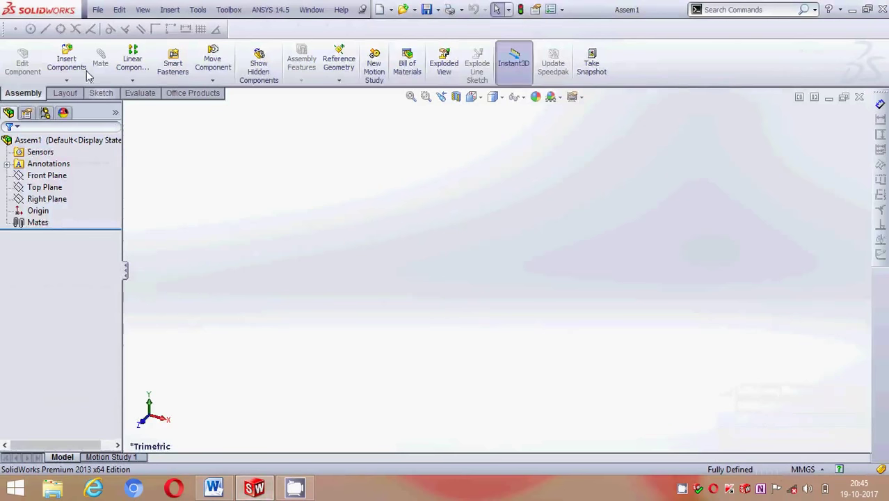
pyautogui.click(82, 68)
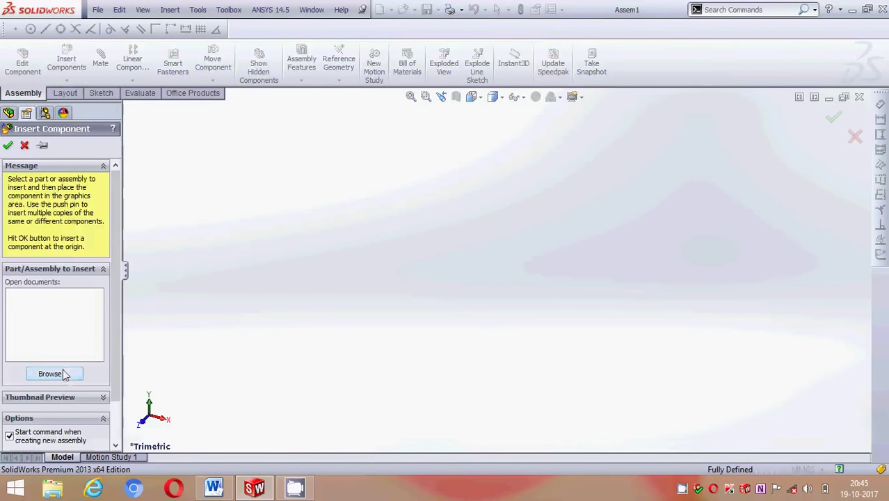
# Select the clamping screw, pin, release plate, swiel plate, tool holder and washer part files to insert
pyautogui.click(50, 374)
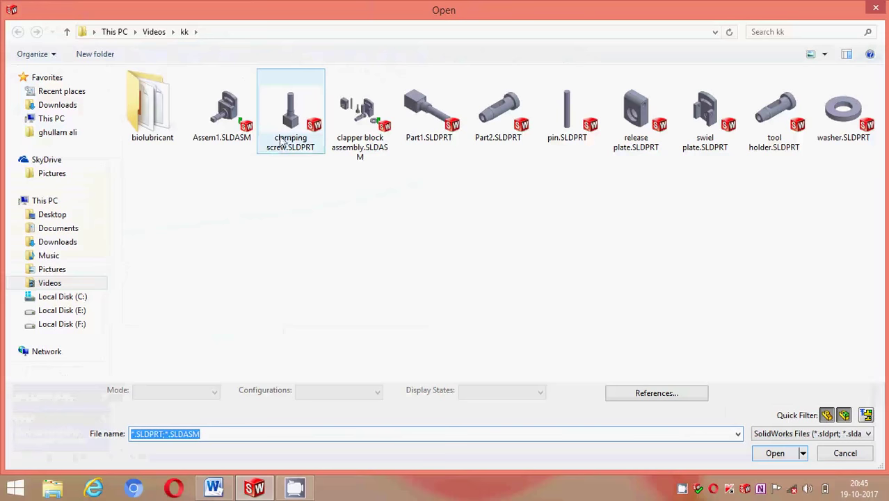
pyautogui.click(281, 141)
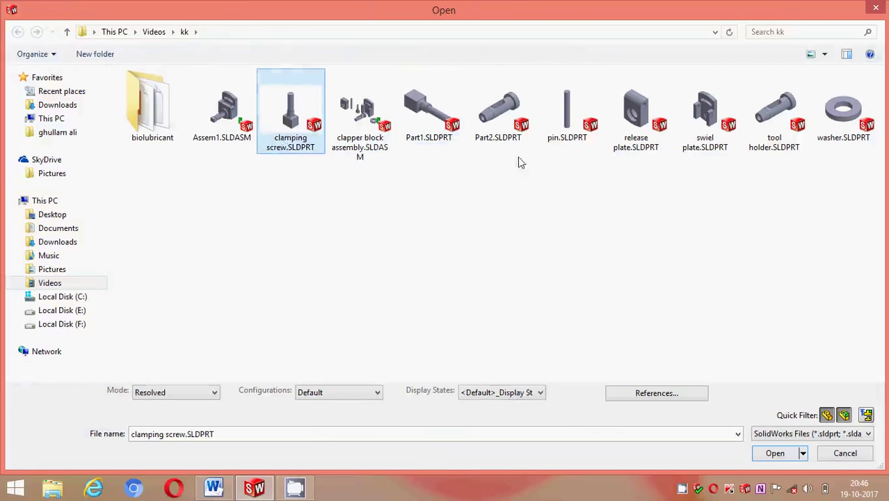
pyautogui.keyDown('ctrl'); pyautogui.click(633, 125); pyautogui.keyUp('ctrl')
pyautogui.keyDown('ctrl'); pyautogui.click(715, 137); pyautogui.keyUp('ctrl')
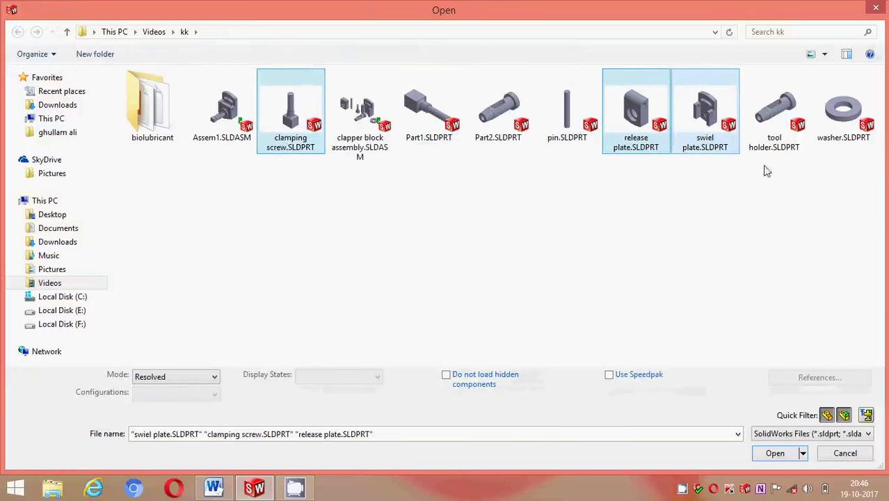
pyautogui.keyDown('ctrl'); pyautogui.click(785, 147); pyautogui.keyUp('ctrl')
pyautogui.keyDown('ctrl'); pyautogui.click(840, 137); pyautogui.keyUp('ctrl')
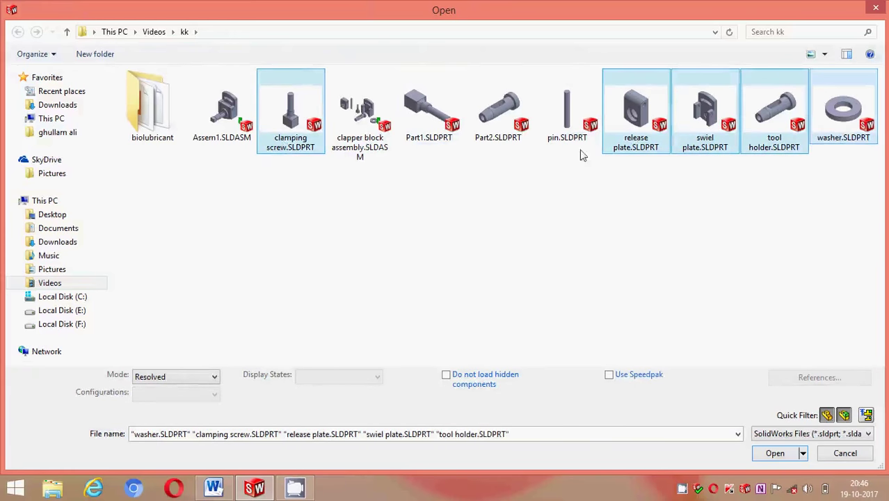
pyautogui.keyDown('ctrl'); pyautogui.click(579, 139); pyautogui.keyUp('ctrl')
pyautogui.click(777, 456)
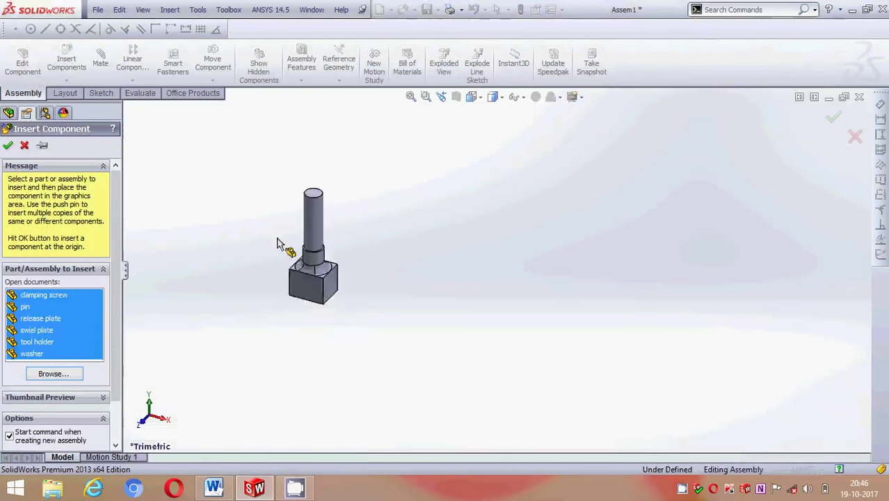
# Place the clamping screw, pin, release plate and swiel plate in the assembly
pyautogui.click(268, 241)
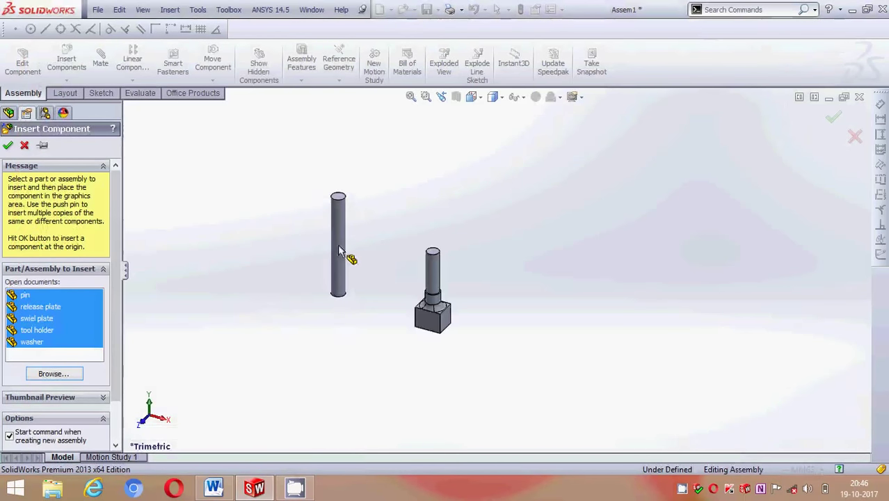
pyautogui.click(336, 243)
pyautogui.click(275, 270)
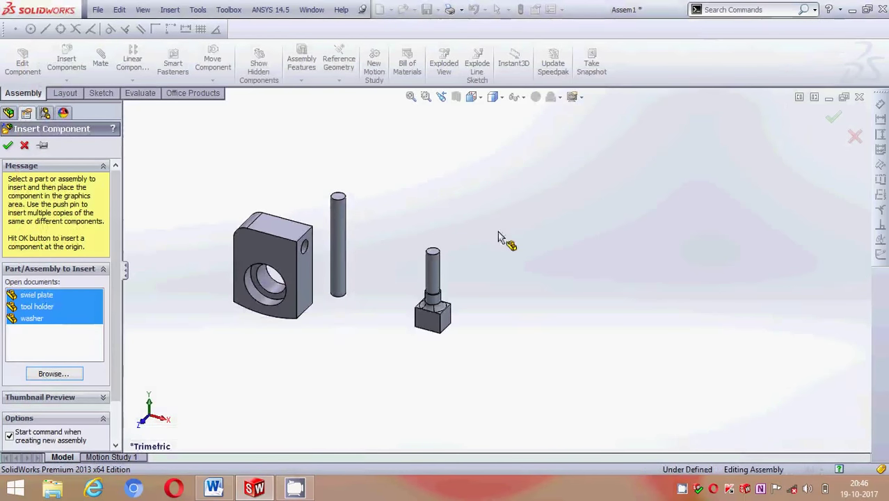
pyautogui.click(547, 307)
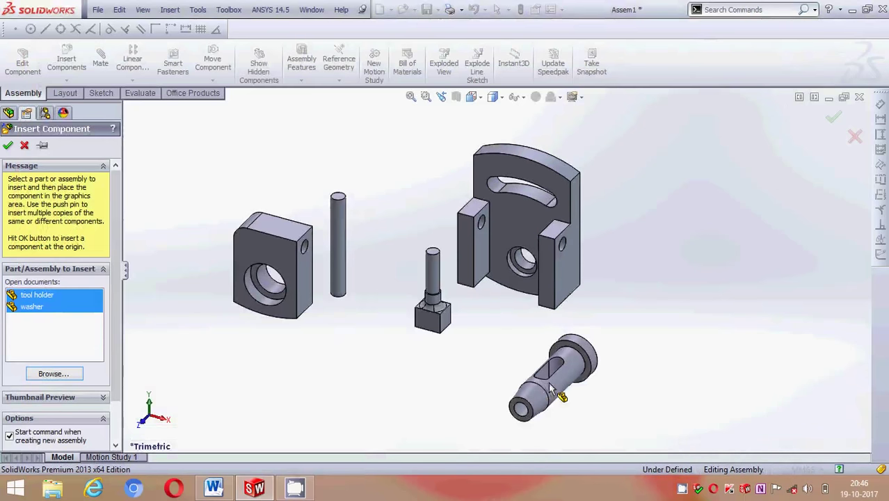
# Place the washer, set the clamping screw to float and fix the swiel plate
pyautogui.click(383, 384)
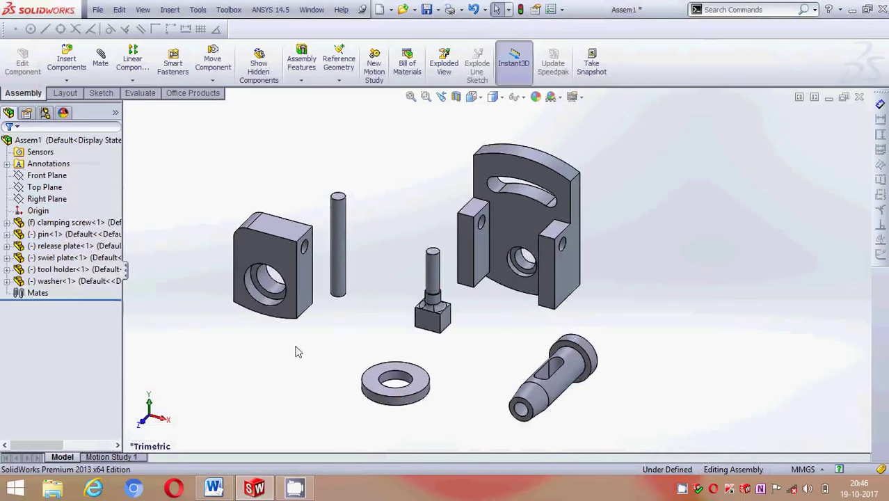
pyautogui.moveTo(414, 291)
pyautogui.mouseDown(button='middle')
pyautogui.moveTo(407, 298)
pyautogui.moveTo(439, 317)
pyautogui.mouseUp(button='middle')
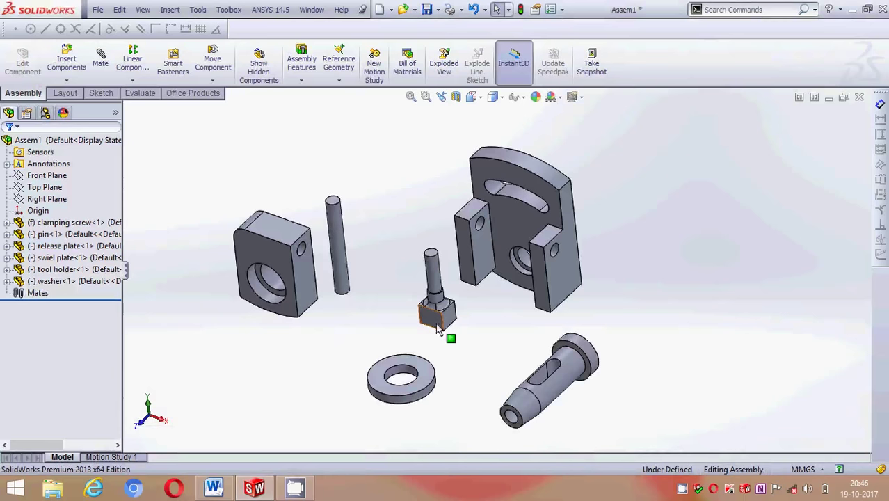
pyautogui.rightClick(436, 324)
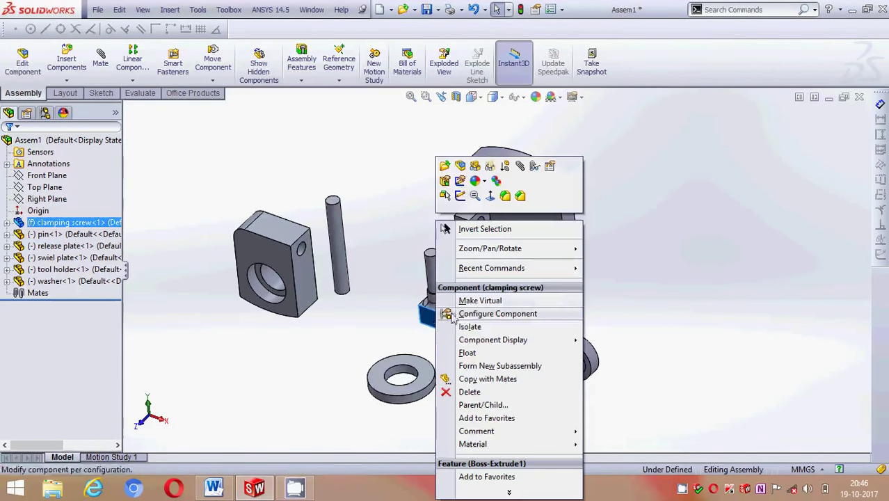
pyautogui.click(477, 352)
pyautogui.rightClick(525, 240)
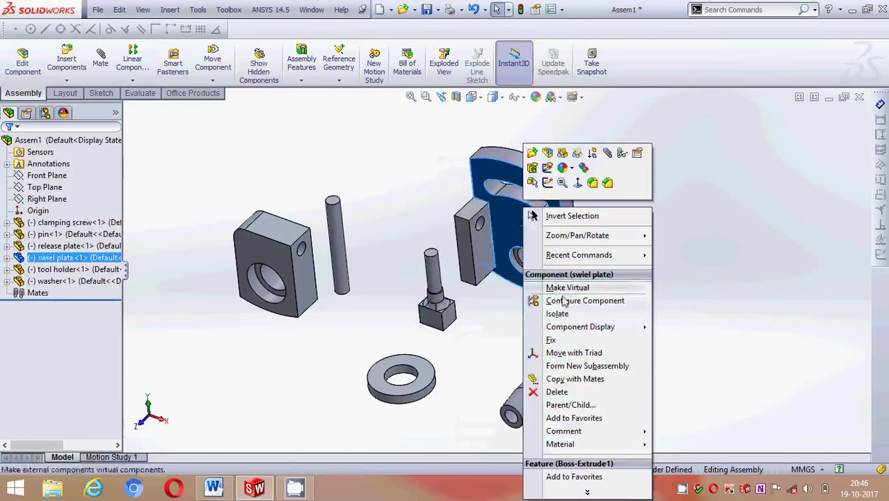
pyautogui.click(551, 339)
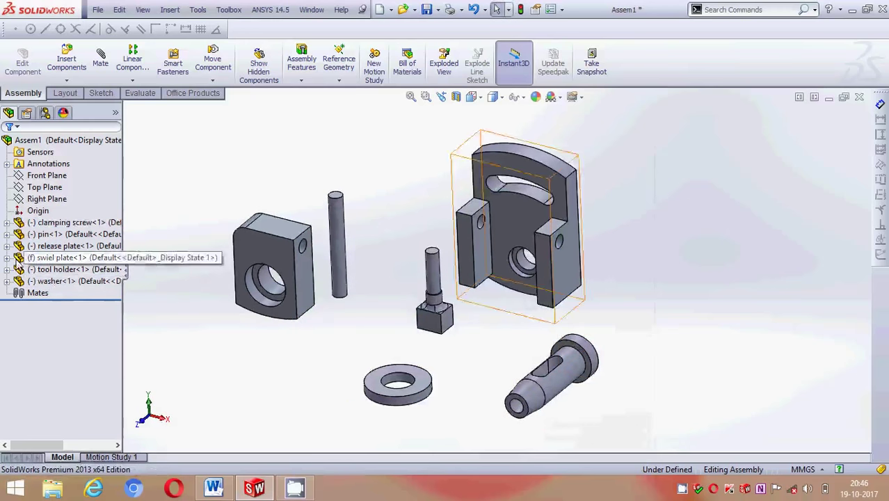
# Start editing the release plate's Fillet1 feature
pyautogui.click(7, 246)
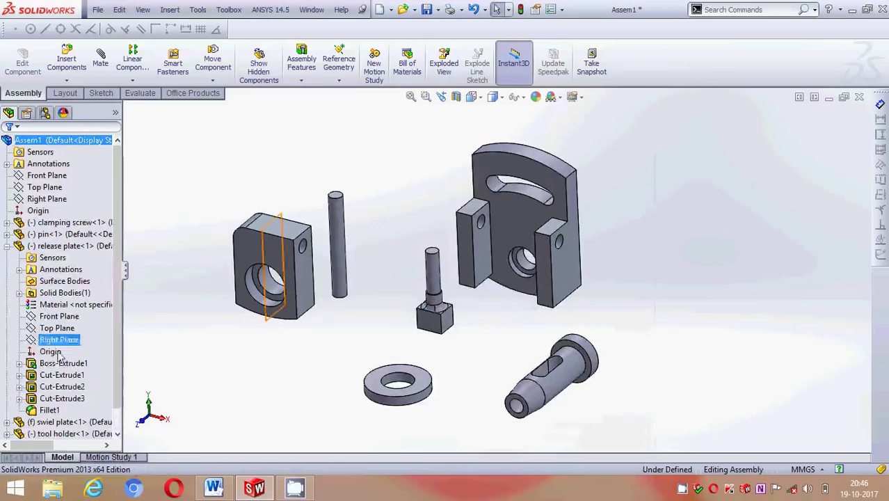
pyautogui.rightClick(50, 411)
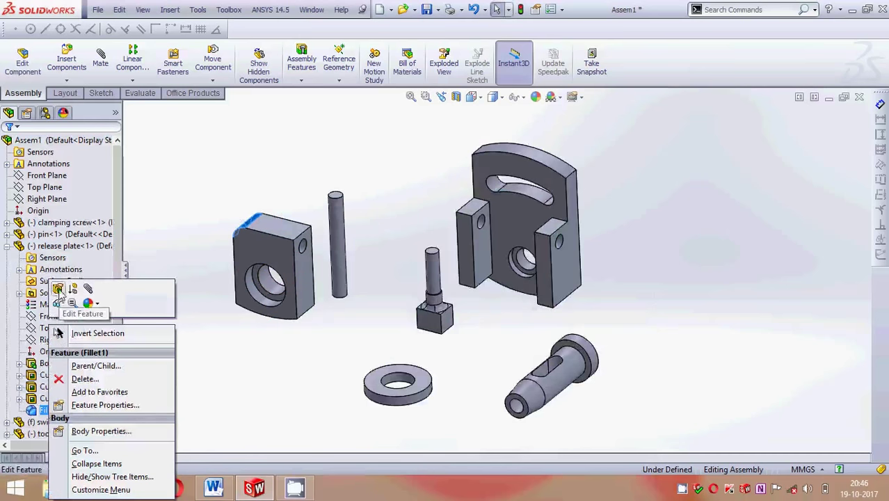
pyautogui.click(61, 296)
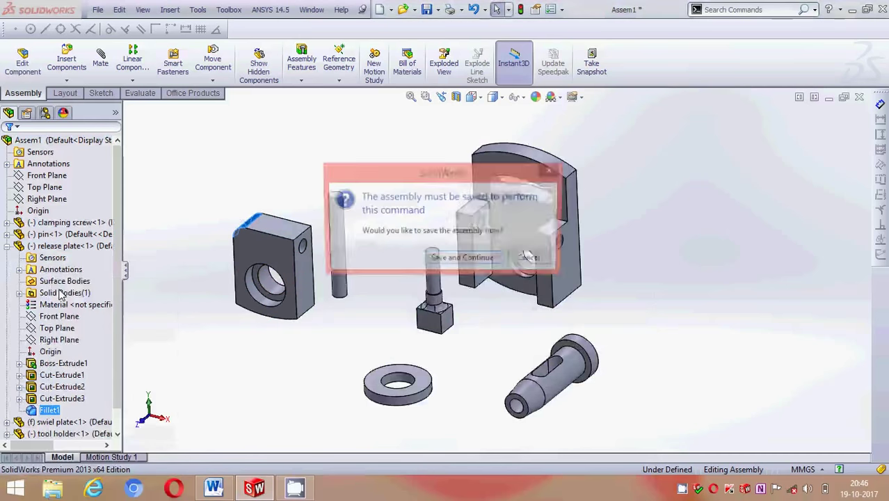
# Save the assembly as 'clapper block' before editing the release plate
pyautogui.click(457, 260)
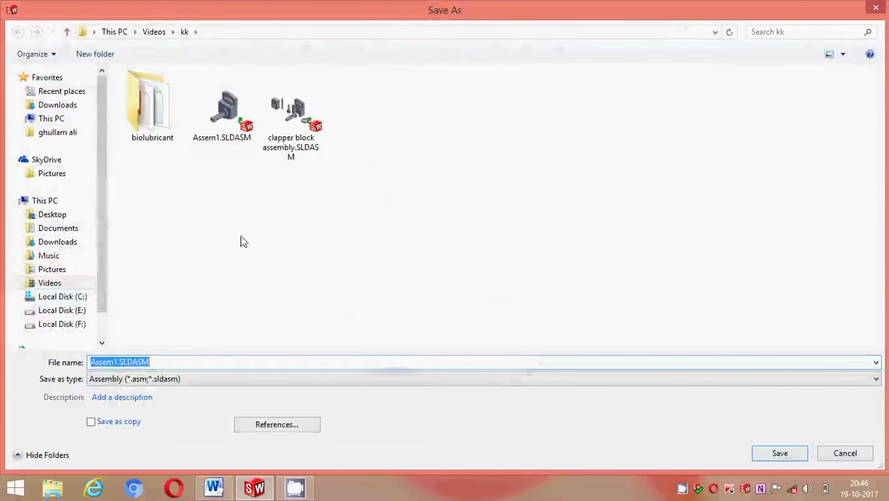
pyautogui.press('BackSpace')
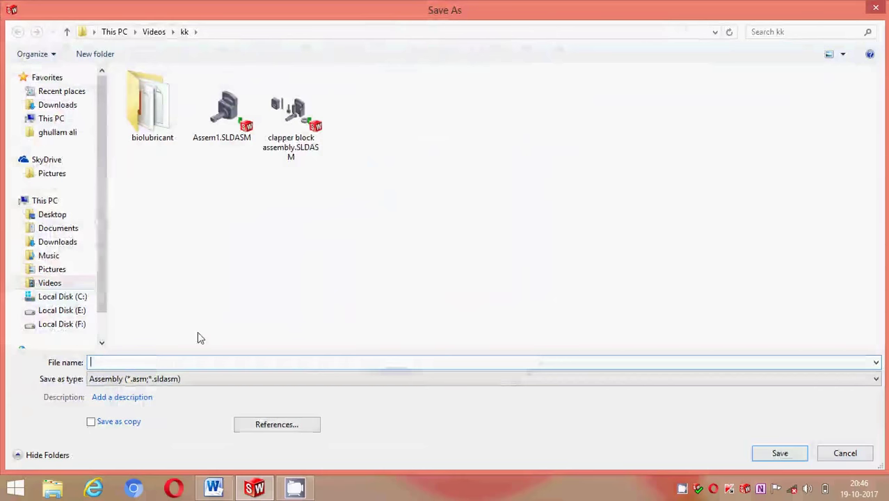
pyautogui.write('cl')
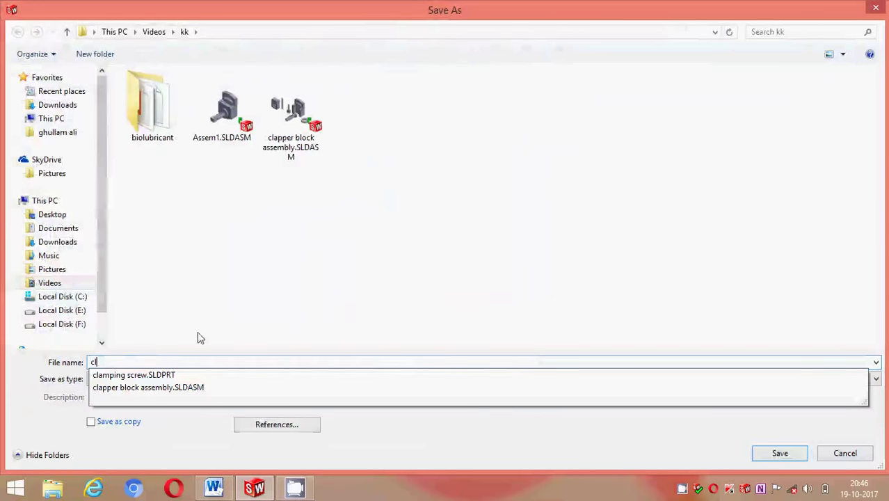
pyautogui.write('appe')
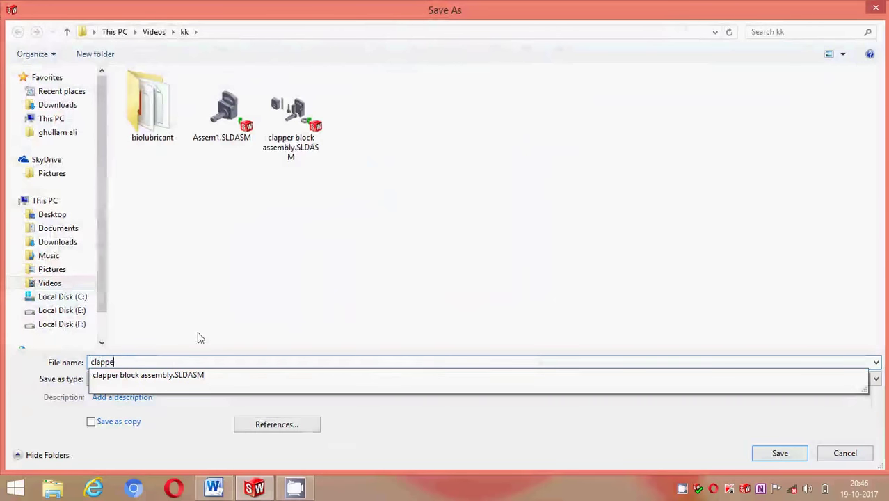
pyautogui.write('r b')
pyautogui.write('lock')
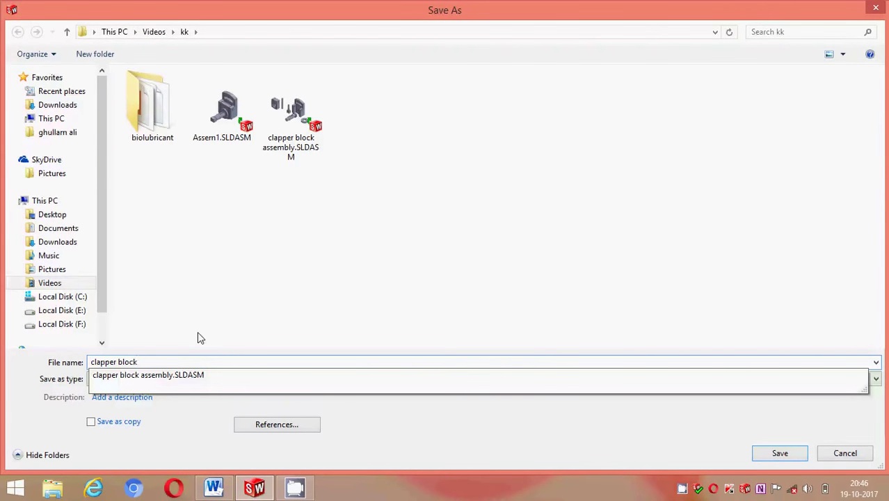
pyautogui.press('Return')
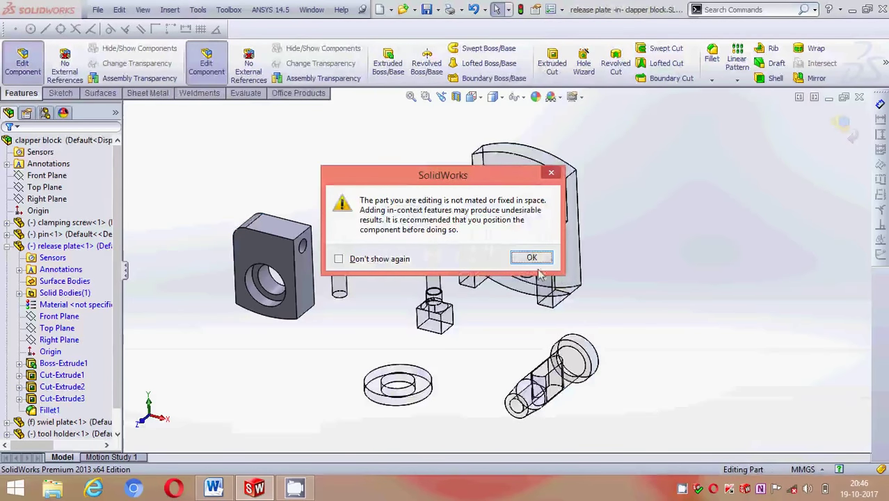
# Replace Edge<1> with the release plate's top edge, apply the 13 mm fillet, and return to the assembly
pyautogui.click(532, 258)
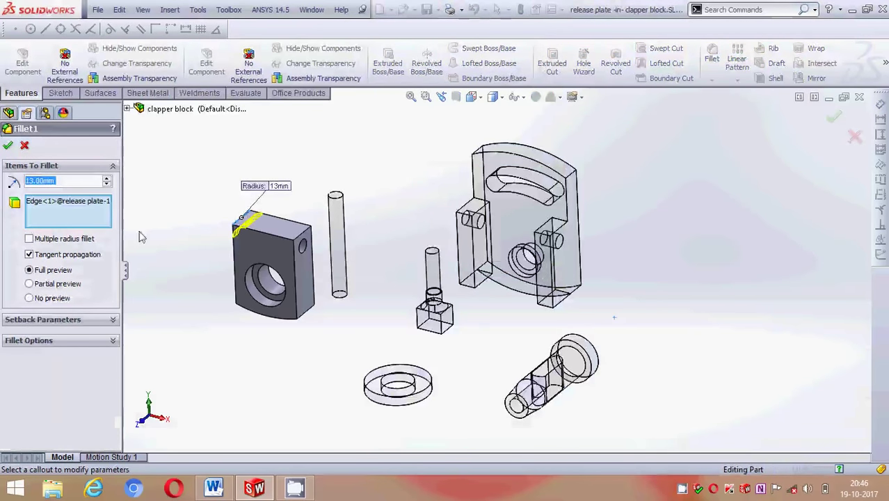
pyautogui.rightClick(99, 219)
pyautogui.click(105, 228)
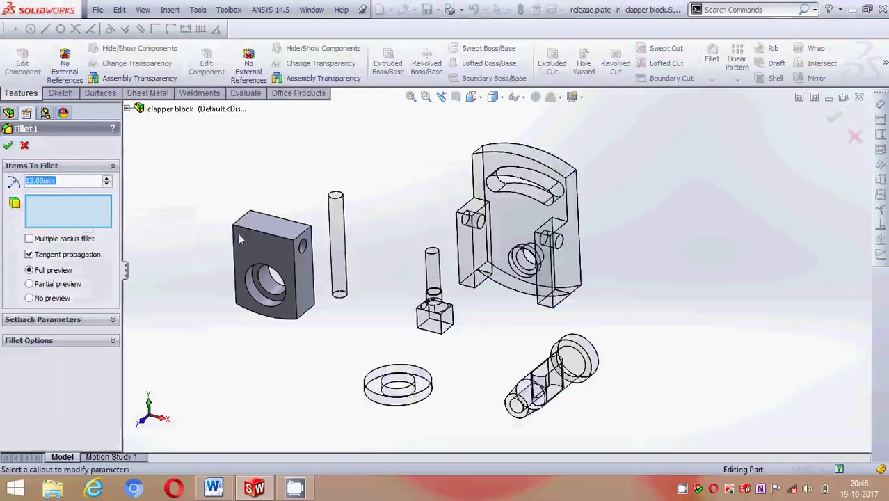
pyautogui.click(257, 237)
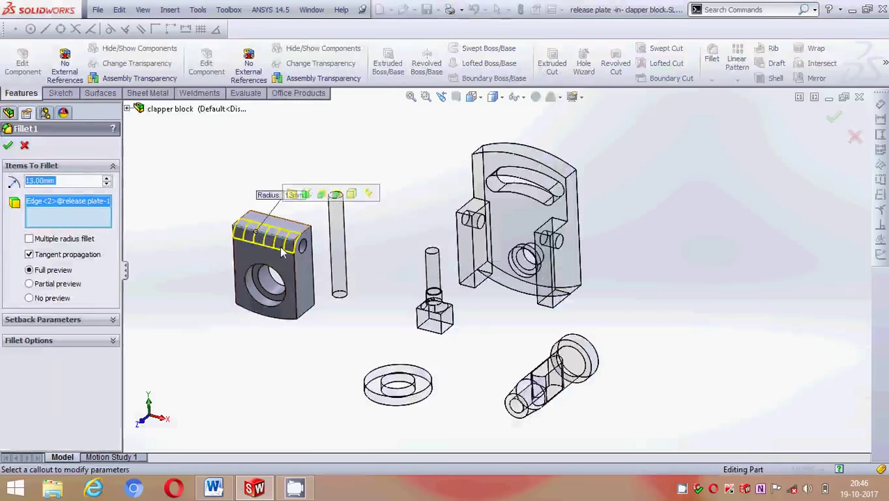
pyautogui.click(8, 145)
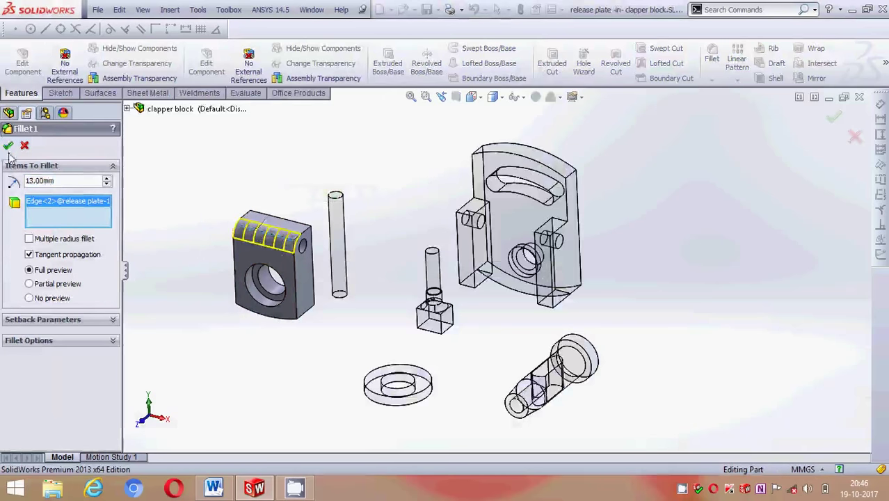
pyautogui.click(843, 124)
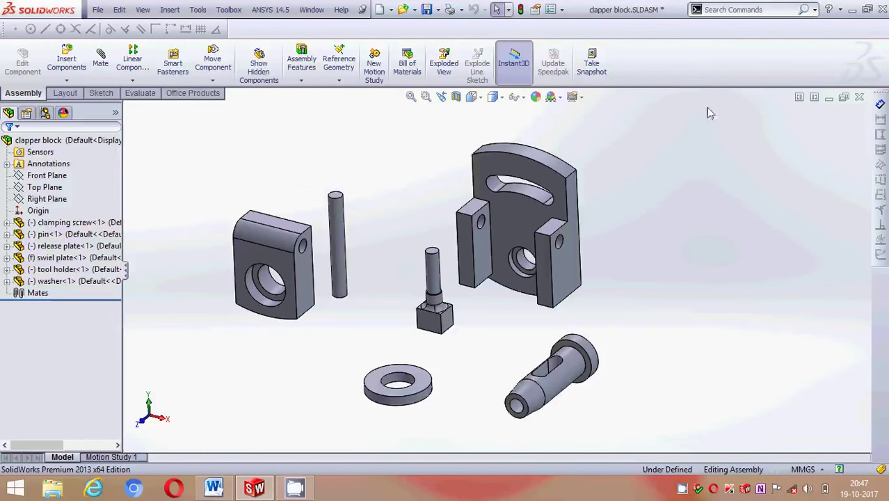
# Show temporary axes and rotate the release plate with the triad so its rounded edge lies at the bottom
pyautogui.click(523, 96)
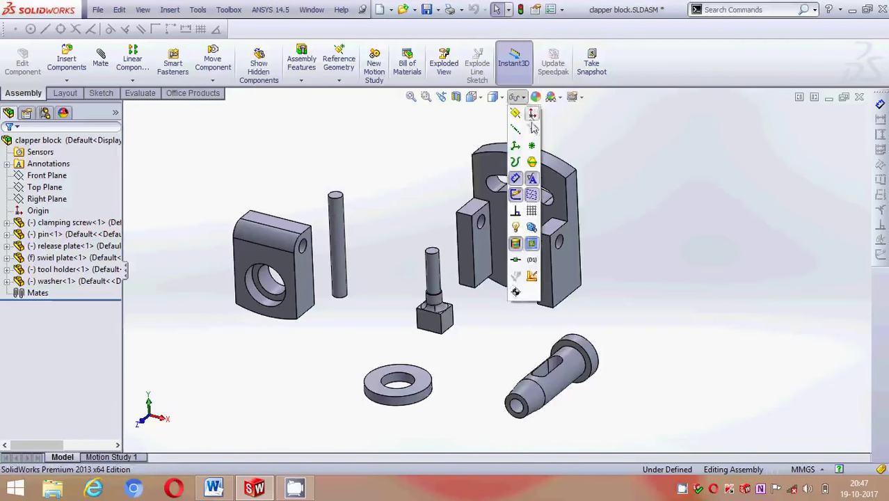
pyautogui.moveTo(607, 173); pyautogui.dragTo(576, 172, button='middle')
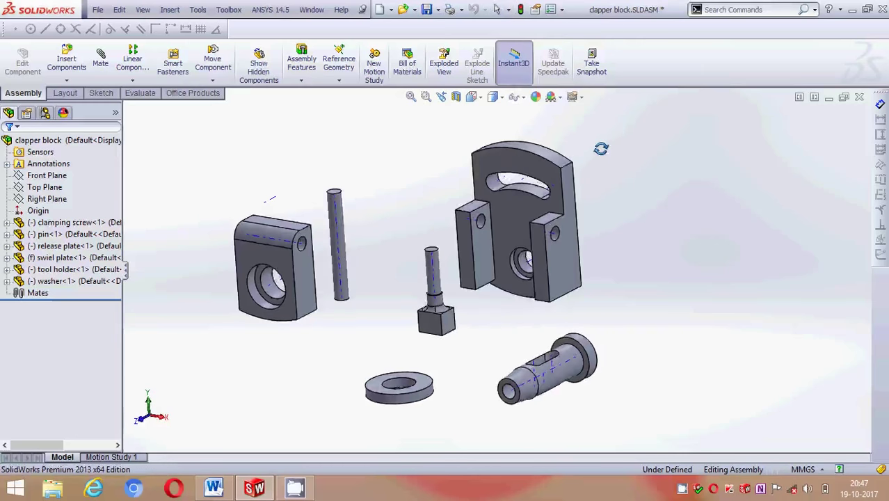
pyautogui.click(261, 275)
pyautogui.rightClick(252, 275)
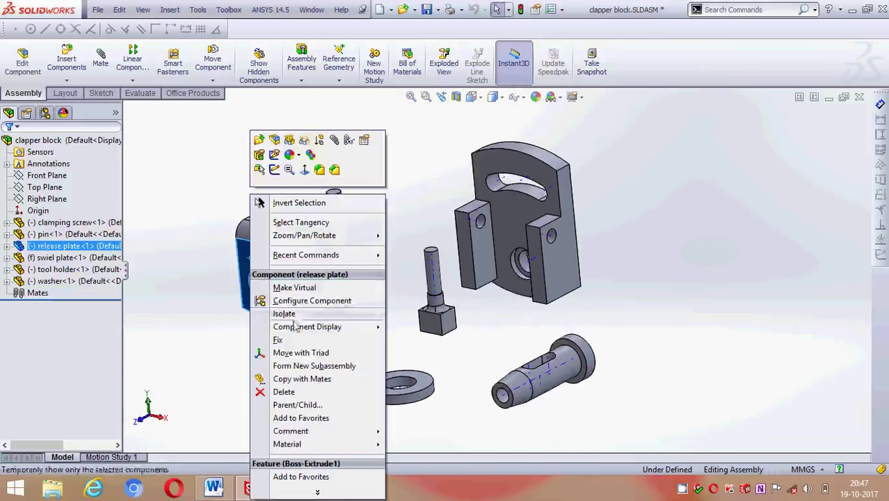
pyautogui.click(303, 352)
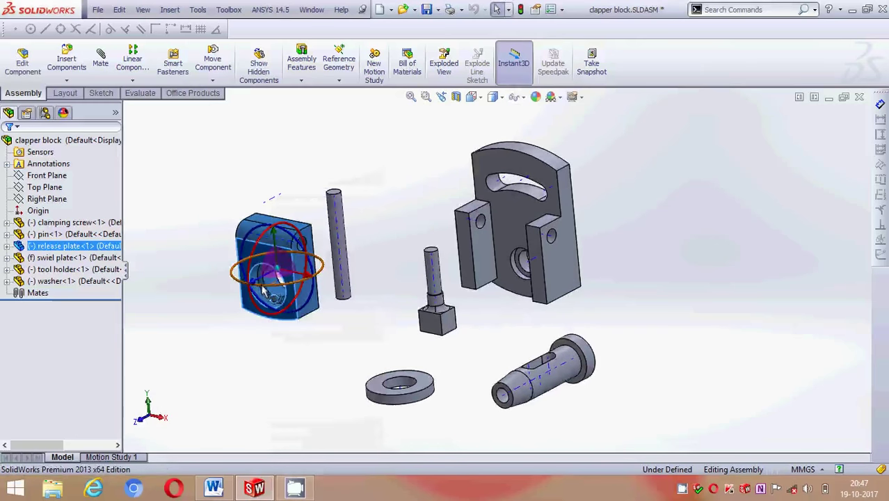
pyautogui.moveTo(287, 287); pyautogui.dragTo(377, 174)
pyautogui.click(396, 174)
# Select the swivel plate
pyautogui.moveTo(397, 247); pyautogui.dragTo(393, 268, button='middle')
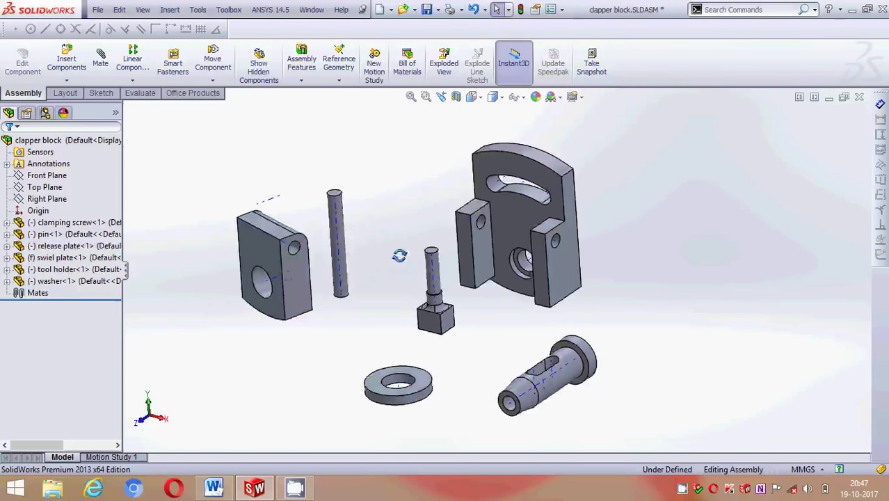
pyautogui.scroll(-3, 364, 292)
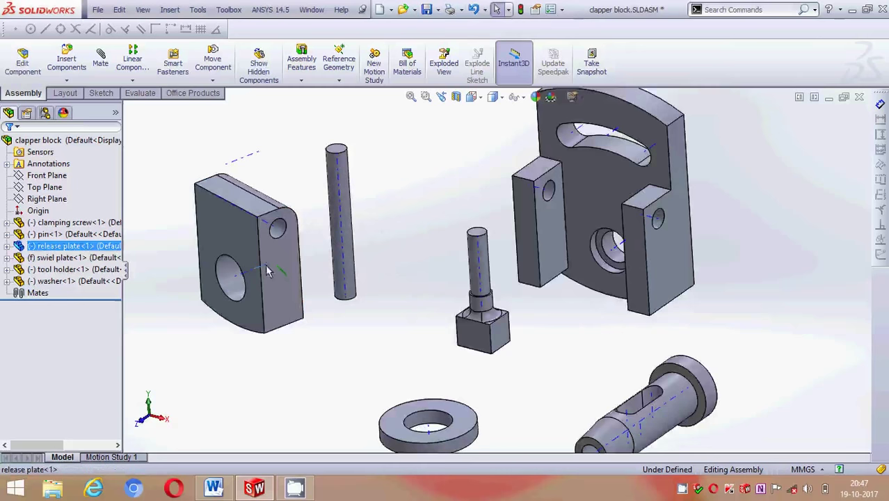
pyautogui.click(621, 250)
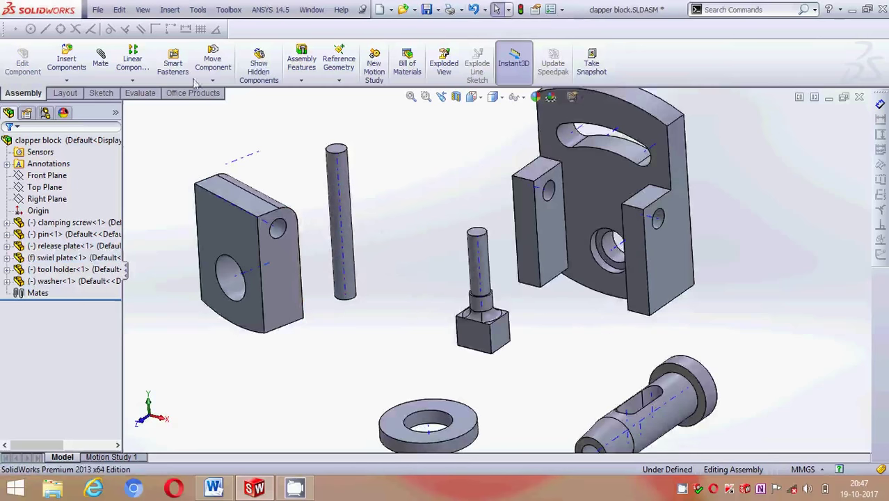
# Align the release plate's hole axis with the swivel plate's hole axis using a Coincident mate
pyautogui.click(100, 61)
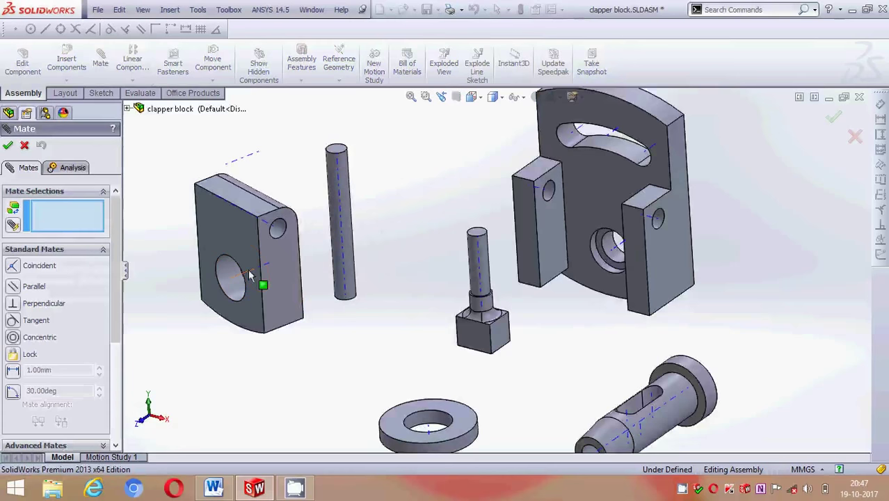
pyautogui.click(250, 275)
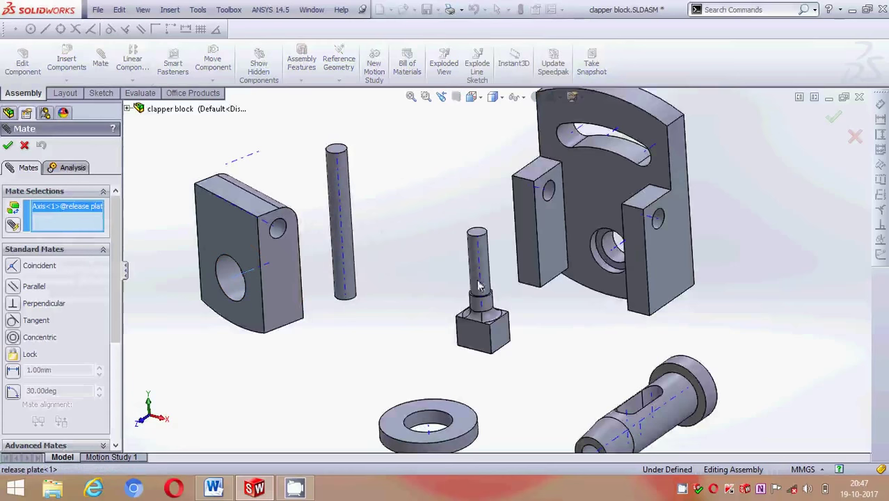
pyautogui.click(616, 254)
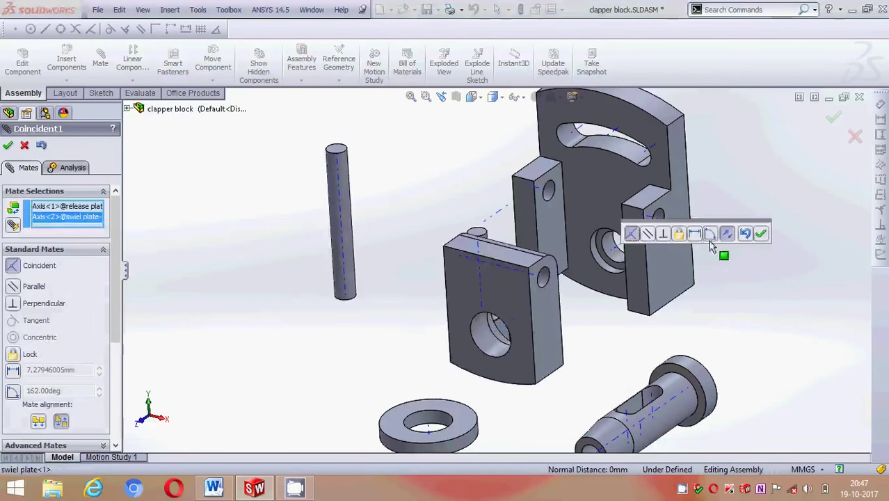
pyautogui.click(761, 235)
# Mate the release plate's face flush against the swivel plate's flat face
pyautogui.click(619, 236)
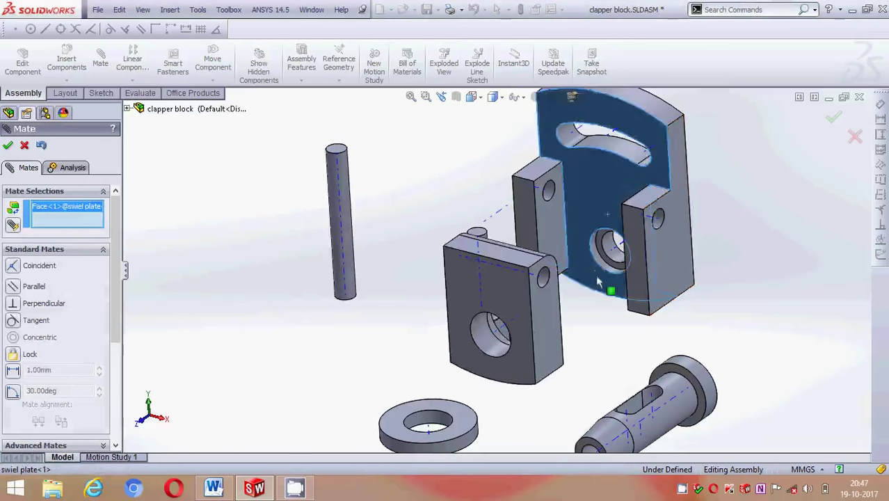
pyautogui.moveTo(609, 293)
pyautogui.mouseDown(button='middle')
pyautogui.moveTo(535, 278)
pyautogui.moveTo(425, 299)
pyautogui.mouseUp(button='middle')
pyautogui.click(426, 299)
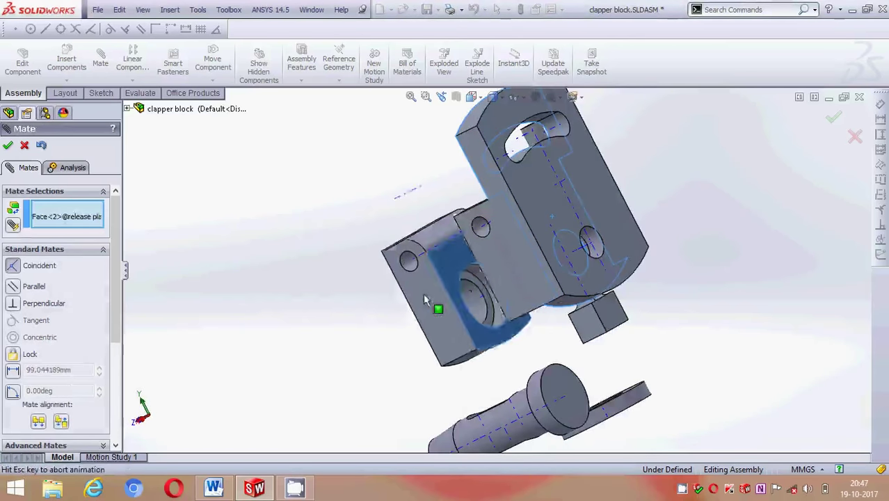
pyautogui.click(408, 315)
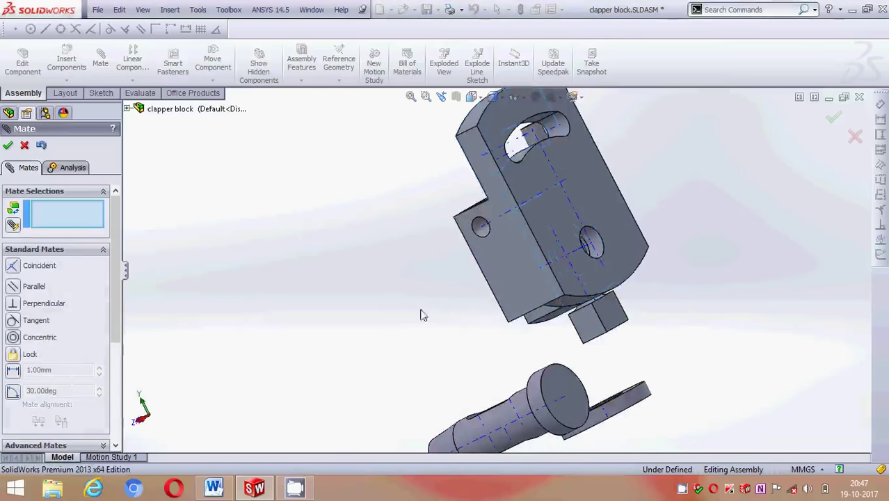
# Align the pin's axis with the swiel plate's side-hole axis
pyautogui.moveTo(420, 313)
pyautogui.mouseDown(button='middle')
pyautogui.moveTo(504, 300)
pyautogui.moveTo(561, 190)
pyautogui.moveTo(566, 142)
pyautogui.moveTo(530, 284)
pyautogui.moveTo(605, 307)
pyautogui.mouseUp(button='middle')
pyautogui.scroll(3, 605, 307)
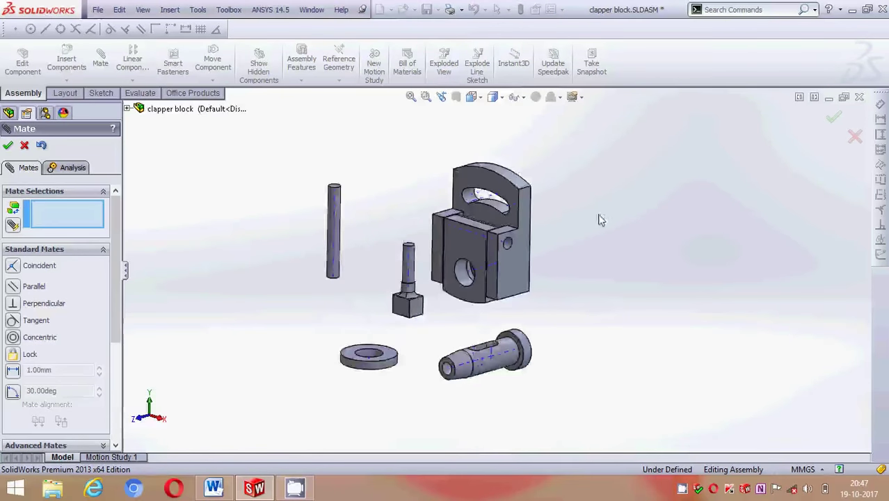
pyautogui.moveTo(599, 218)
pyautogui.mouseDown(button='middle')
pyautogui.moveTo(589, 222)
pyautogui.moveTo(609, 228)
pyautogui.mouseUp(button='middle')
pyautogui.scroll(-2, 419, 214)
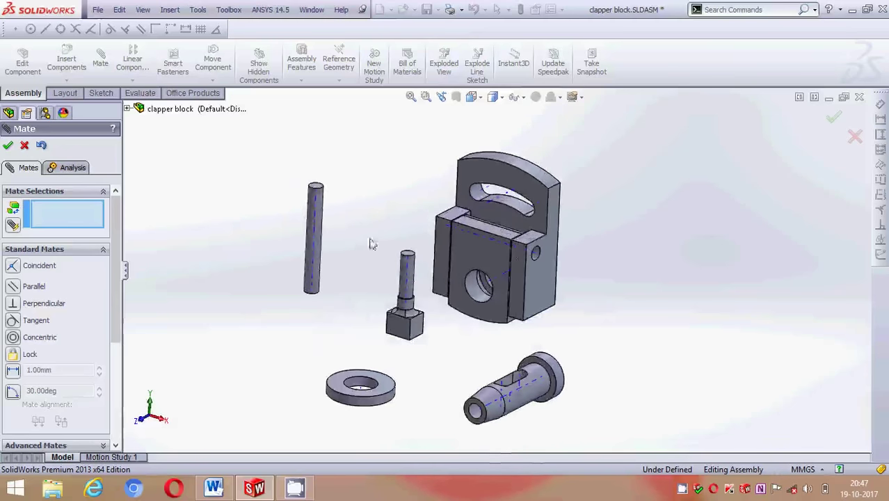
pyautogui.click(316, 252)
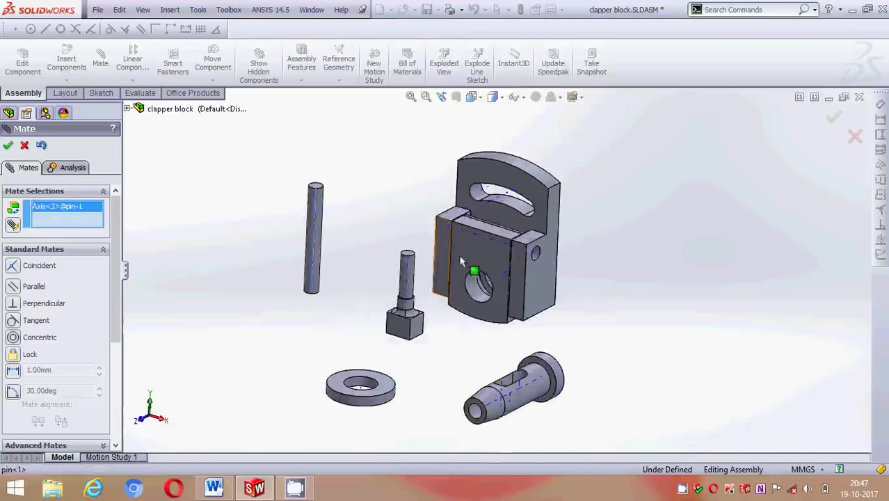
pyautogui.click(537, 257)
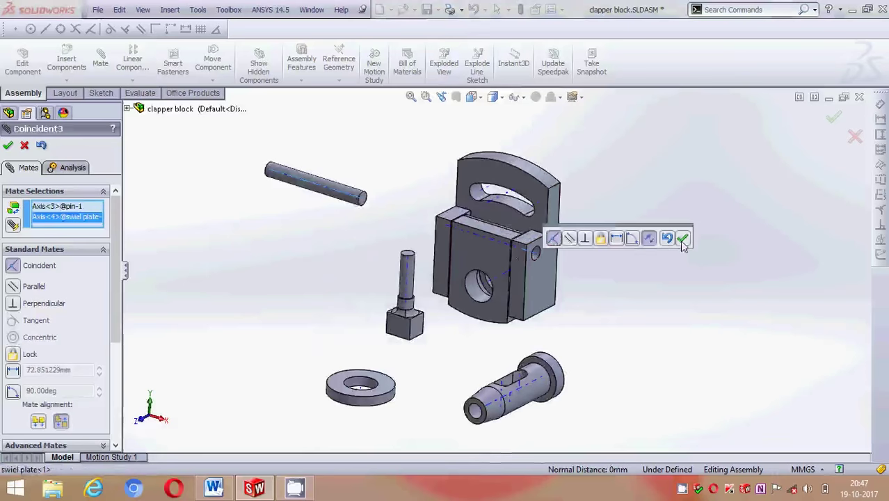
pyautogui.click(682, 238)
# Set a 1.5 mm distance mate between the swivel plate's side face and the pin's end face
pyautogui.moveTo(410, 201)
pyautogui.mouseDown(button='middle')
pyautogui.moveTo(500, 224)
pyautogui.moveTo(383, 234)
pyautogui.mouseUp(button='middle')
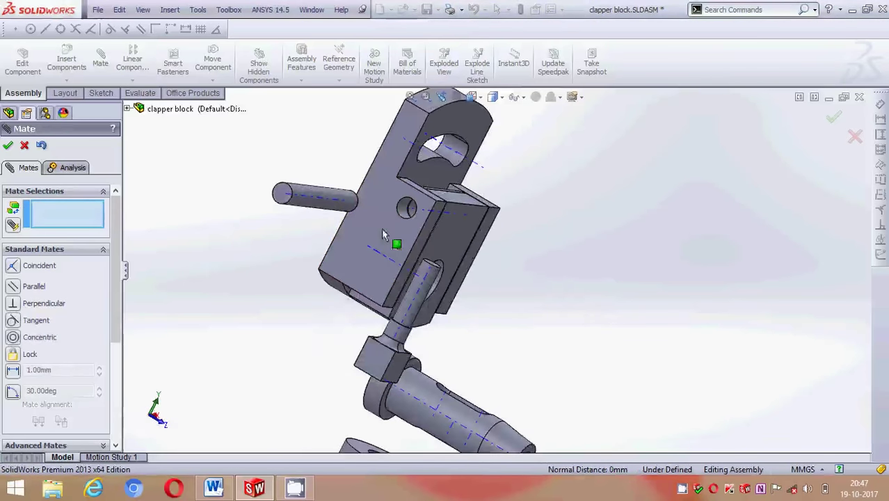
pyautogui.click(12, 372)
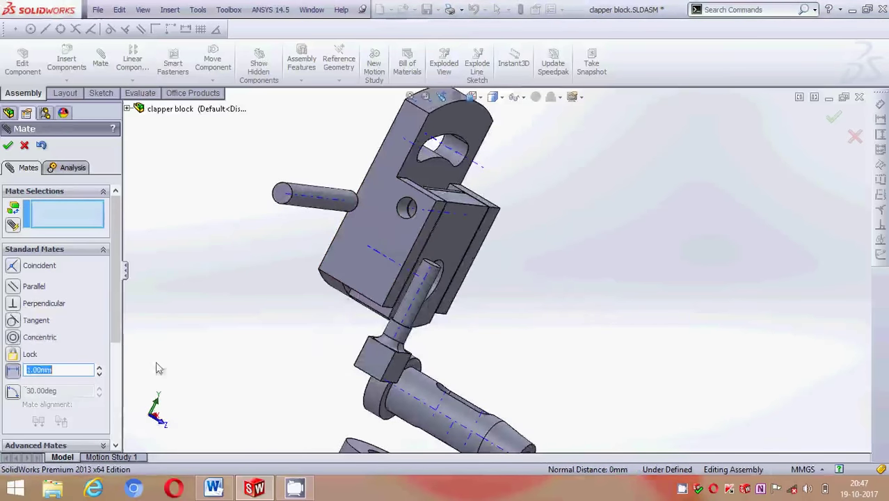
pyautogui.click(342, 276)
pyautogui.moveTo(343, 272); pyautogui.dragTo(246, 232, button='middle')
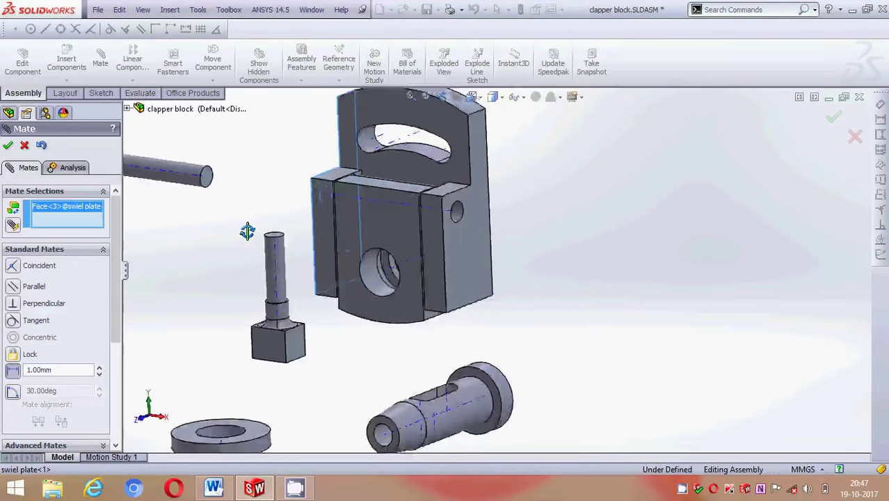
pyautogui.scroll(-3, 251, 229)
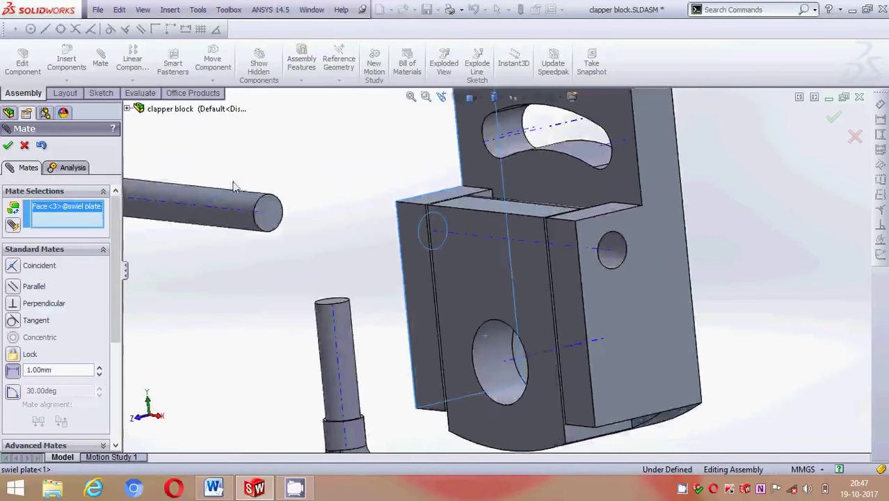
pyautogui.click(271, 224)
pyautogui.click(56, 373)
pyautogui.write('1.5')
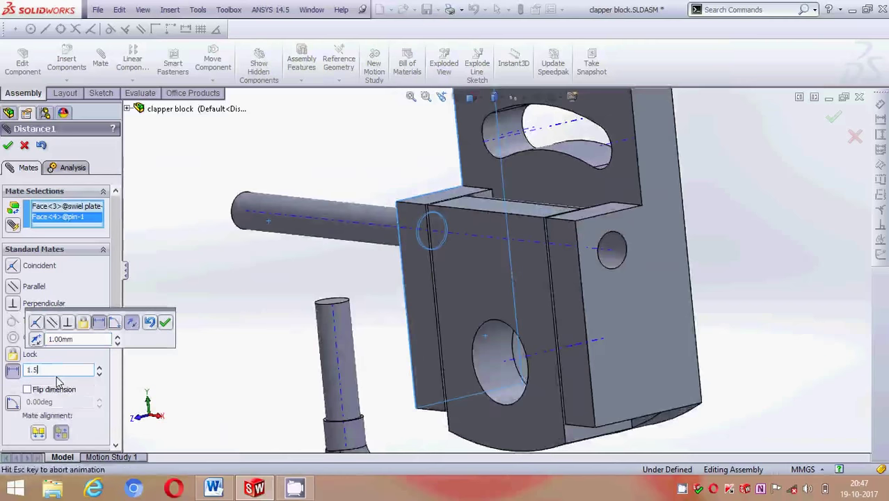
pyautogui.press('Return')
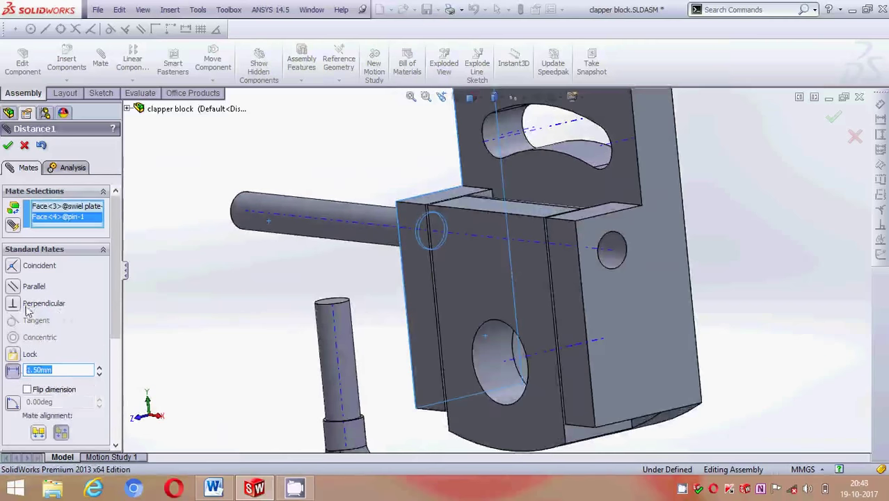
# Swap the pin selection to its opposite end face, dismiss the alignment warning, and cancel the distance mate
pyautogui.rightClick(55, 217)
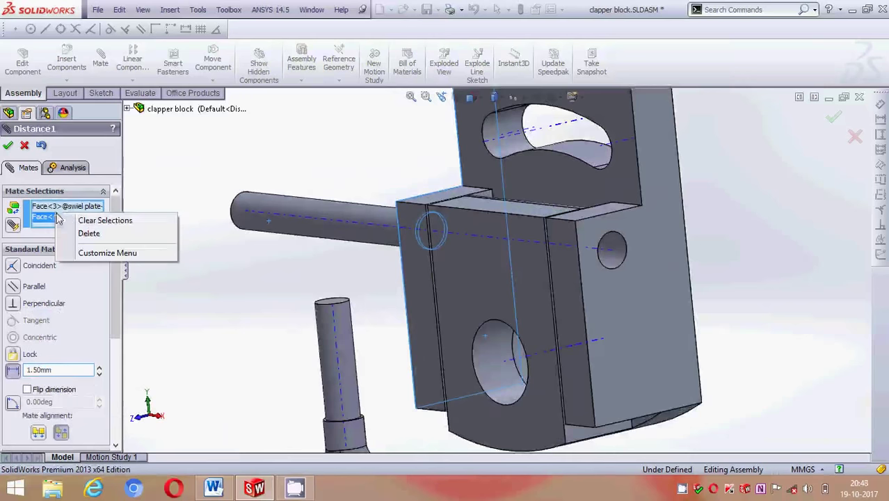
pyautogui.click(85, 234)
pyautogui.moveTo(205, 265); pyautogui.dragTo(295, 311, button='middle')
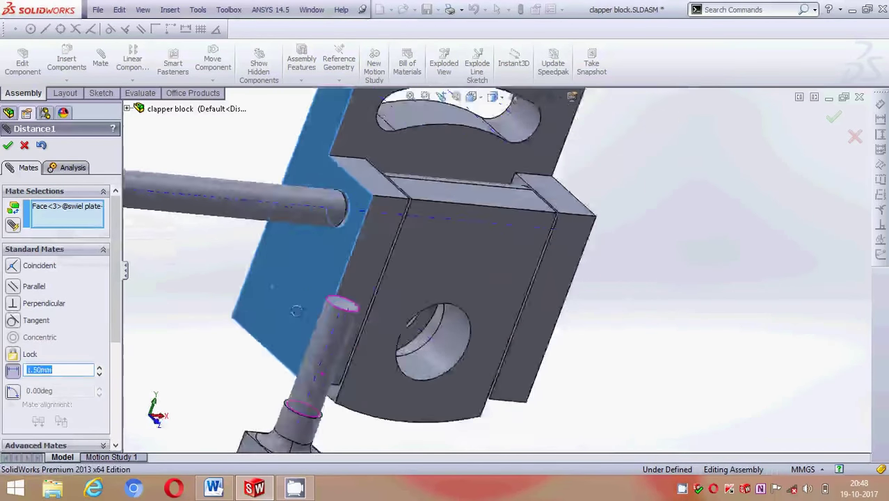
pyautogui.scroll(1, 334, 304)
pyautogui.scroll(2, 345, 257)
pyautogui.scroll(-1, 327, 229)
pyautogui.scroll(-1, 336, 234)
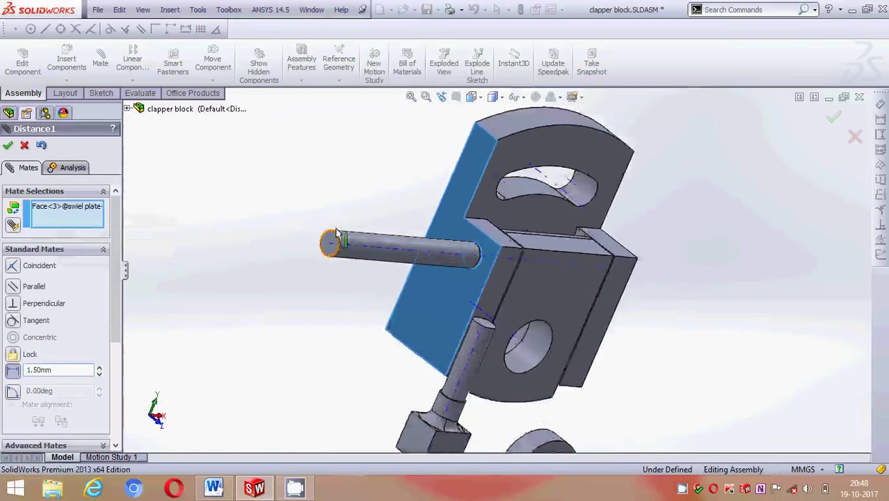
pyautogui.scroll(-1, 337, 237)
pyautogui.click(337, 254)
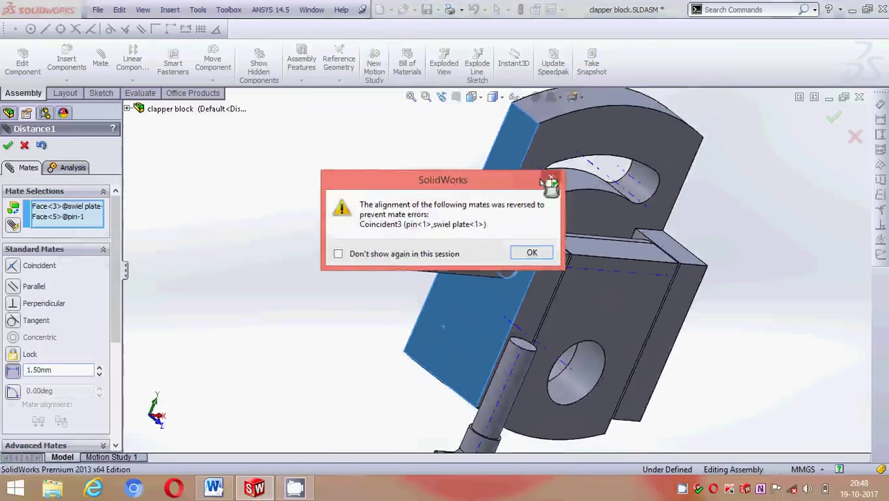
pyautogui.click(553, 178)
pyautogui.click(24, 146)
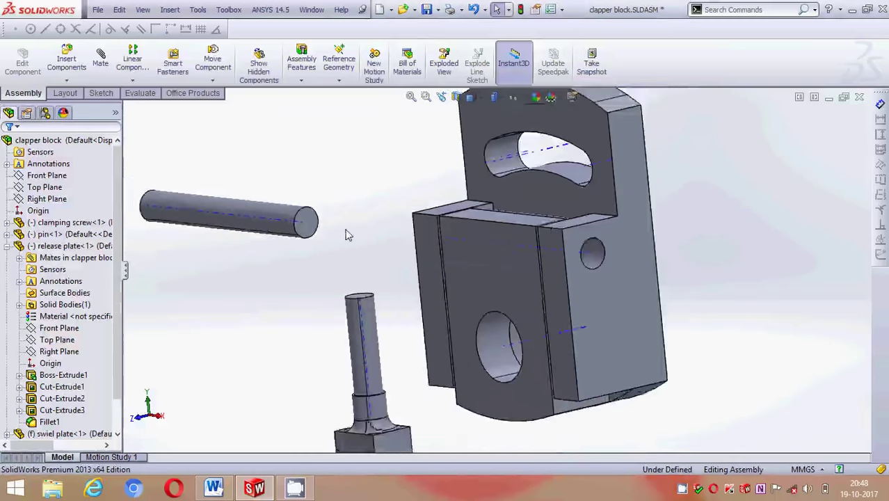
# Start a new mate, clear the pin axis pick, and select the swivel plate's side face
pyautogui.moveTo(347, 234); pyautogui.dragTo(356, 195, button='middle')
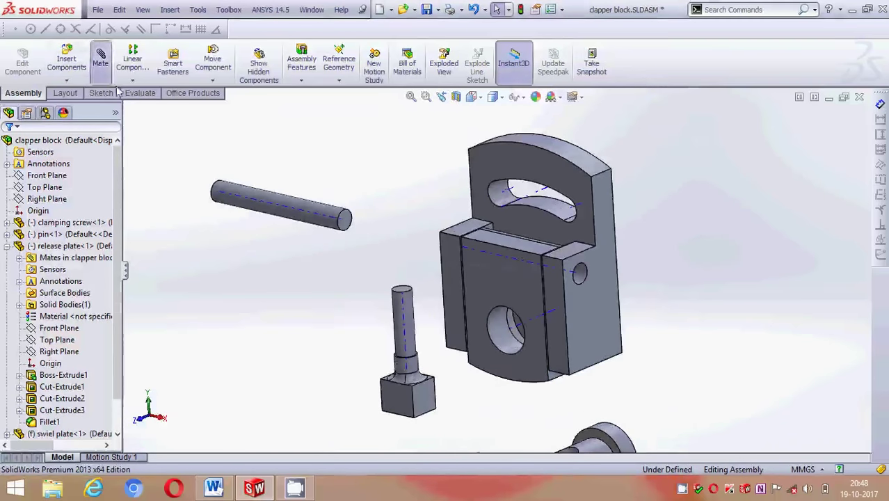
pyautogui.click(100, 60)
pyautogui.click(317, 217)
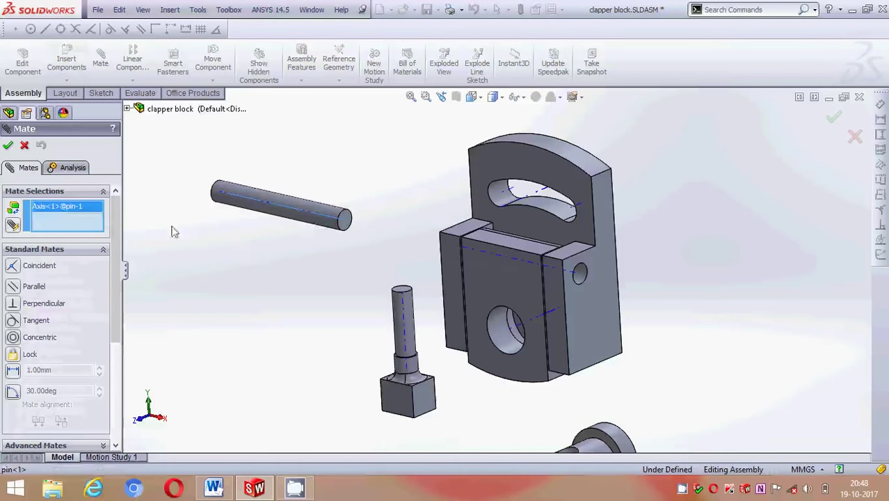
pyautogui.rightClick(61, 215)
pyautogui.click(78, 224)
pyautogui.moveTo(317, 252)
pyautogui.mouseDown(button='middle')
pyautogui.moveTo(371, 238)
pyautogui.moveTo(390, 259)
pyautogui.mouseUp(button='middle')
pyautogui.click(382, 256)
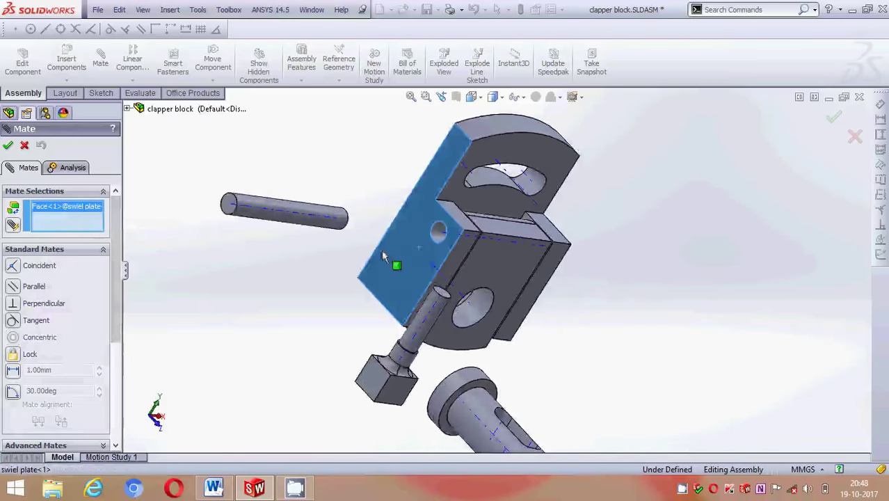
pyautogui.scroll(-2, 219, 161)
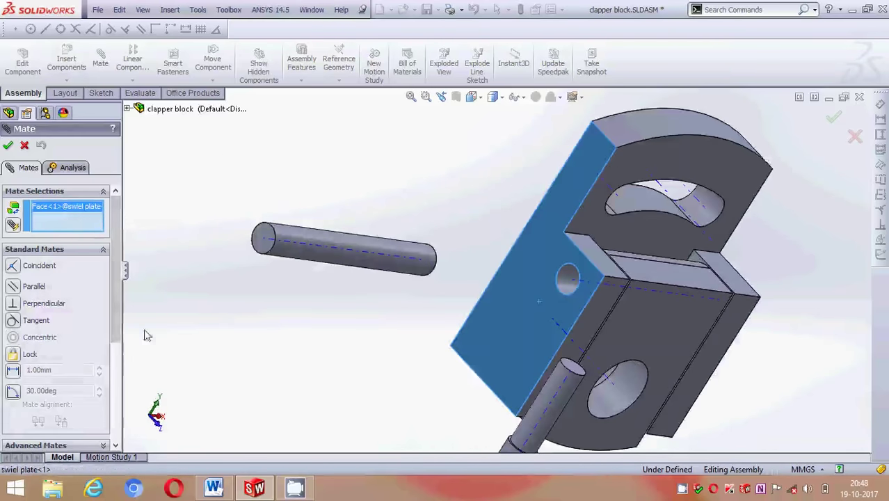
# Hold the pin's end face 1.50 mm from that side face with a Distance mate
pyautogui.click(12, 370)
pyautogui.click(256, 252)
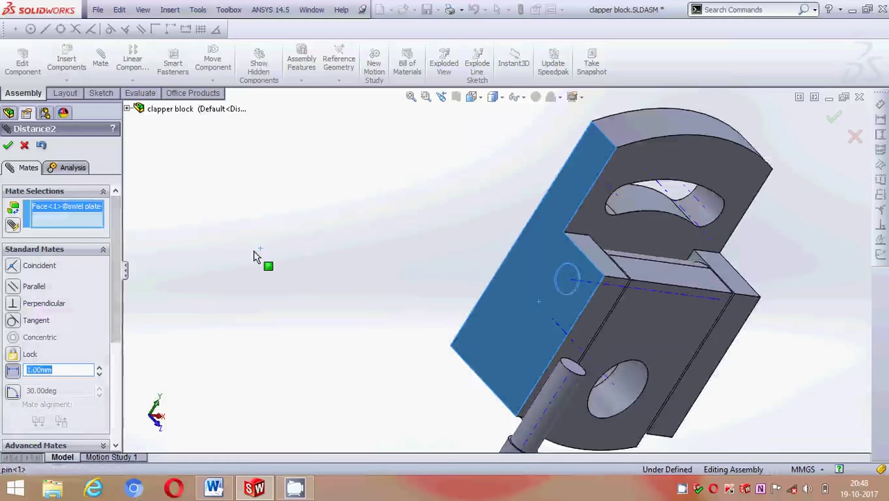
pyautogui.click(256, 256)
pyautogui.moveTo(168, 239); pyautogui.dragTo(116, 236)
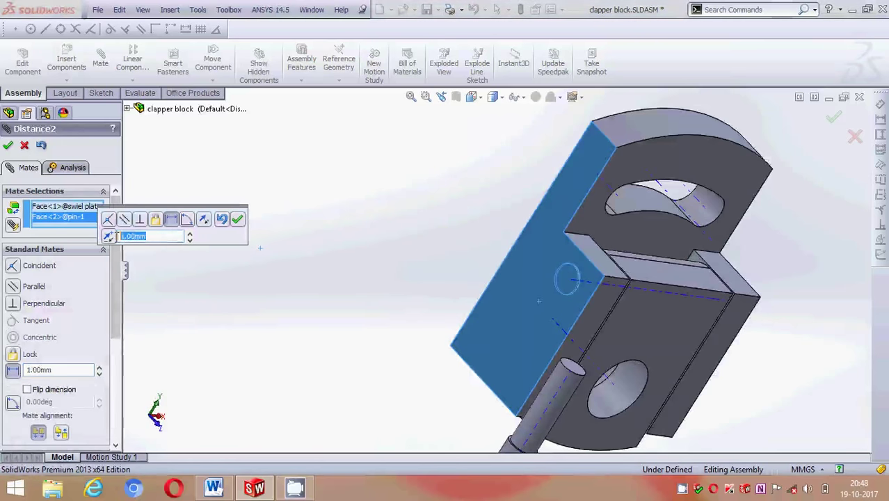
pyautogui.write('1.5')
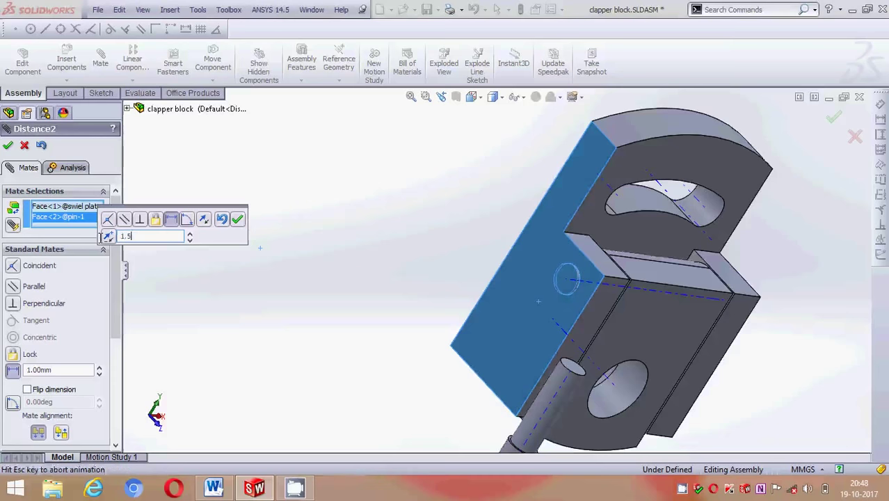
pyautogui.press('Return')
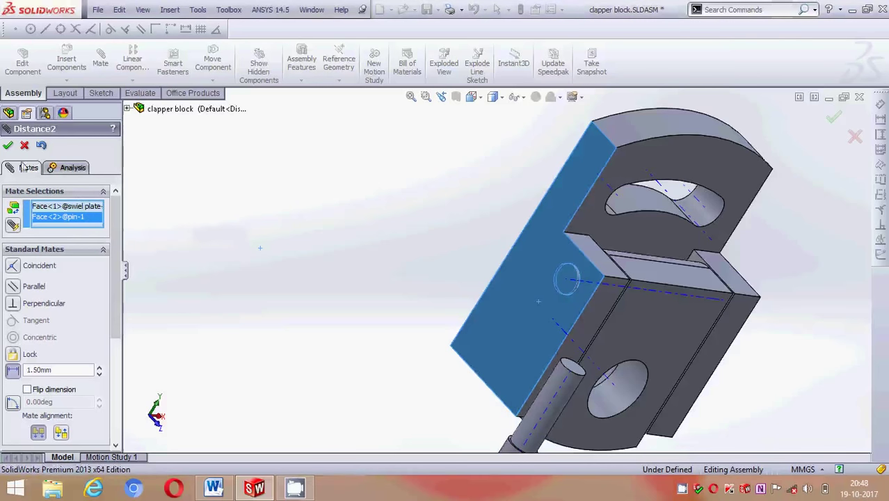
pyautogui.click(8, 145)
pyautogui.moveTo(474, 260); pyautogui.dragTo(406, 216, button='middle')
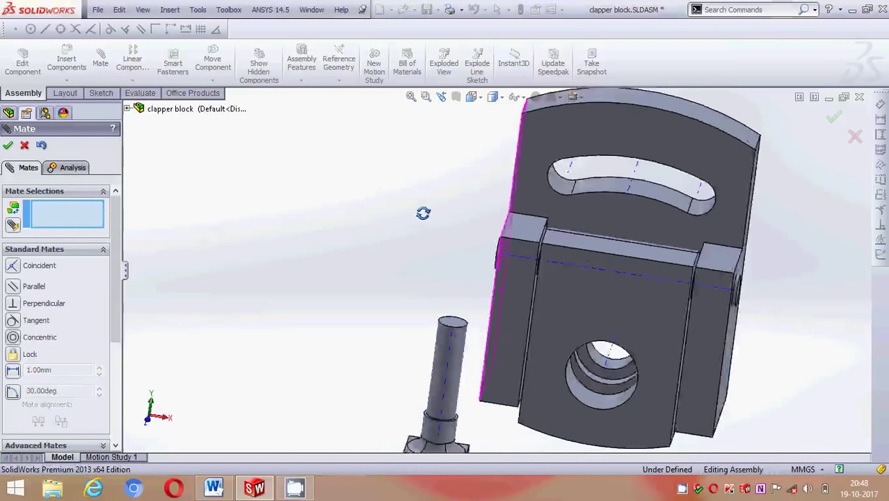
pyautogui.press('f')
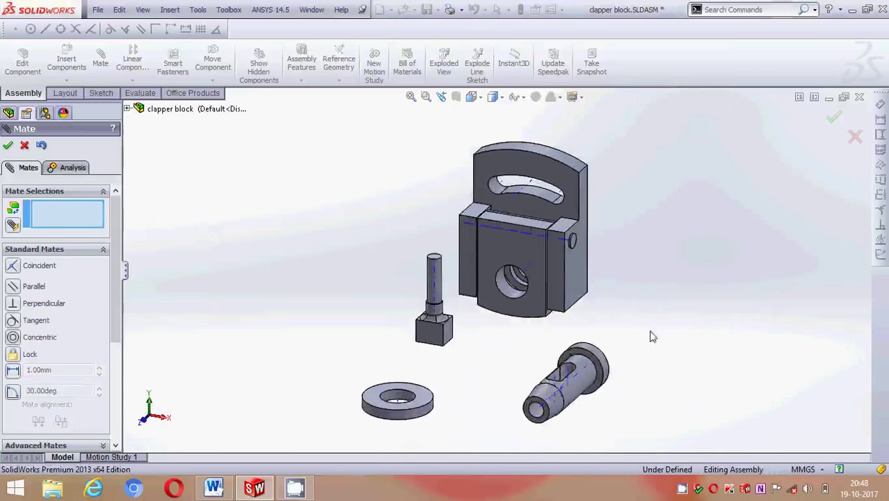
# Mate the tool holder's axis coincident with the release plate's hole axis (Coincident4)
pyautogui.moveTo(651, 333)
pyautogui.mouseDown(button='middle')
pyautogui.moveTo(635, 296)
pyautogui.moveTo(623, 304)
pyautogui.moveTo(631, 316)
pyautogui.moveTo(635, 298)
pyautogui.moveTo(612, 312)
pyautogui.moveTo(621, 325)
pyautogui.mouseUp(button='middle')
pyautogui.scroll(-2, 575, 390)
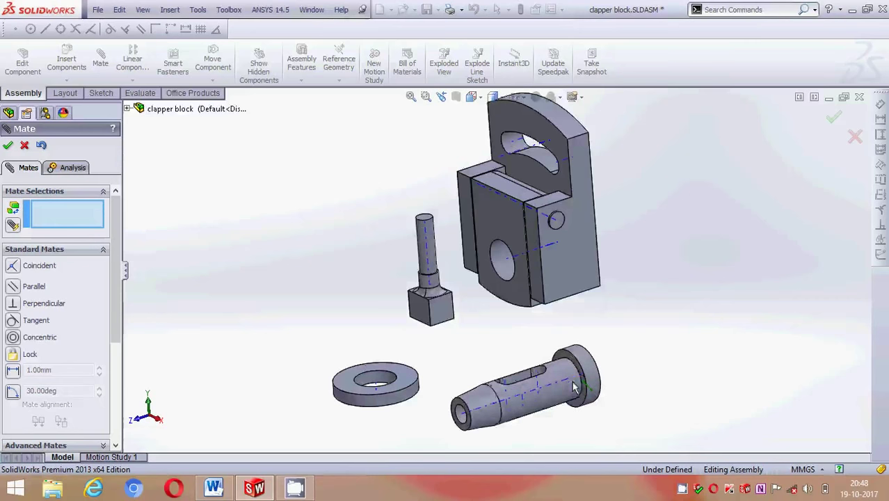
pyautogui.click(562, 389)
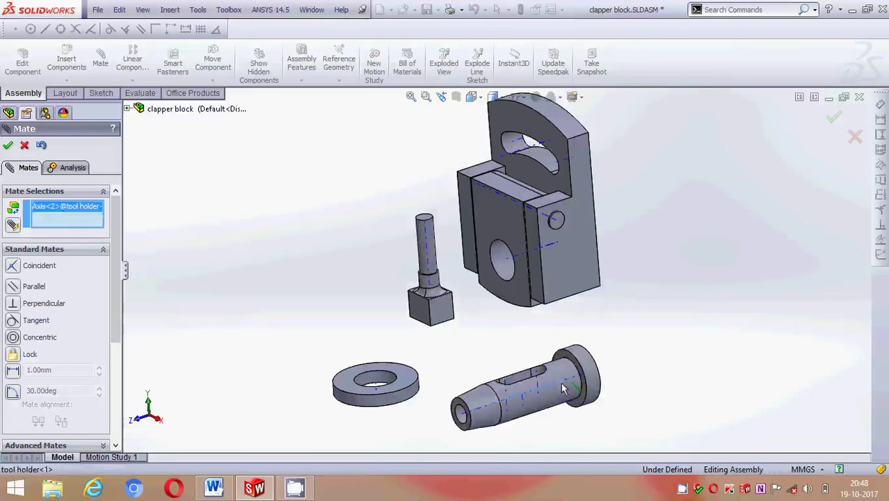
pyautogui.click(516, 263)
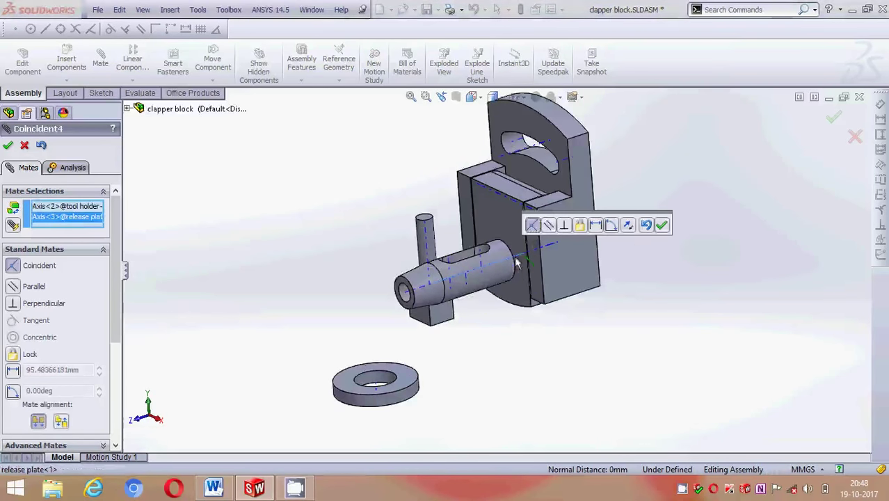
pyautogui.click(663, 226)
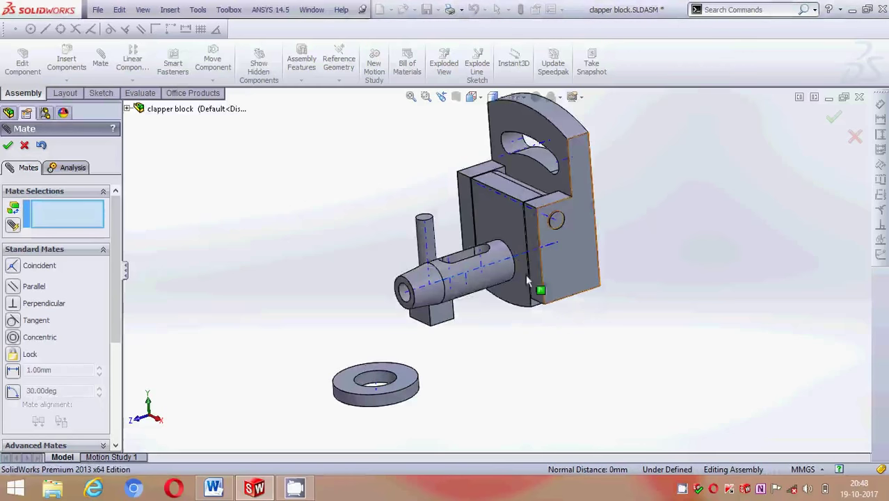
pyautogui.moveTo(508, 286); pyautogui.dragTo(480, 288)
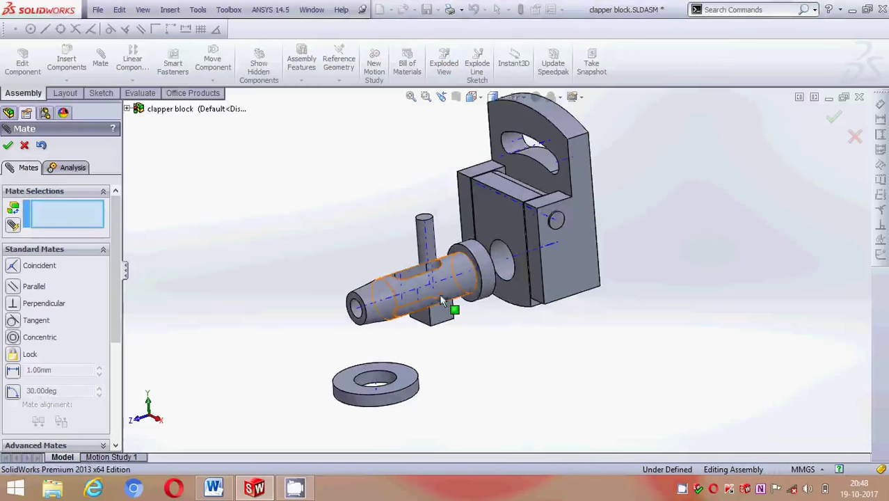
# Finish mating and bring up the swivel plate's shortcut menu
pyautogui.rightClick(578, 265)
pyautogui.click(312, 241)
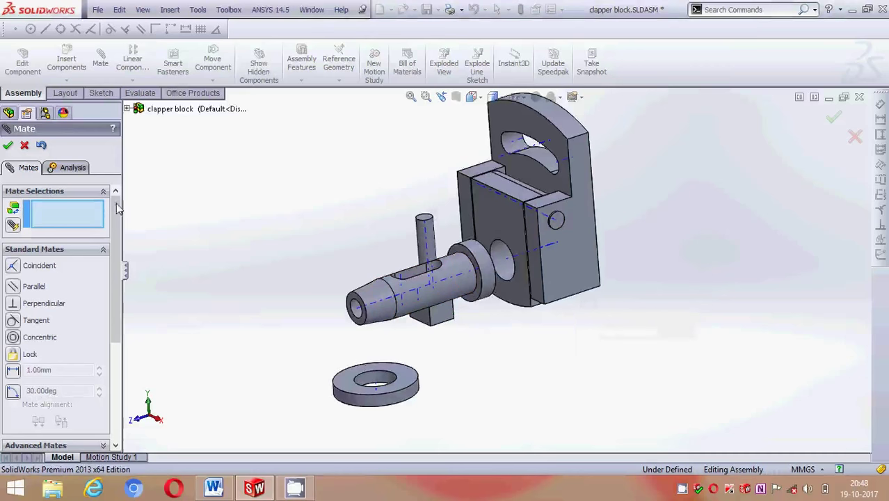
pyautogui.click(25, 145)
pyautogui.rightClick(582, 228)
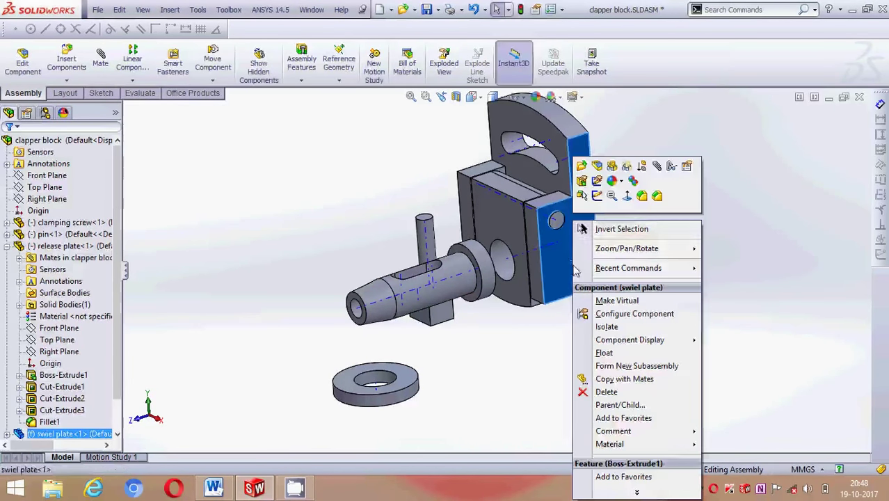
# Hide the swivel plate and orbit to view the release plate's back
pyautogui.click(611, 167)
pyautogui.moveTo(655, 237)
pyautogui.mouseDown(button='middle')
pyautogui.moveTo(608, 230)
pyautogui.moveTo(558, 286)
pyautogui.mouseUp(button='middle')
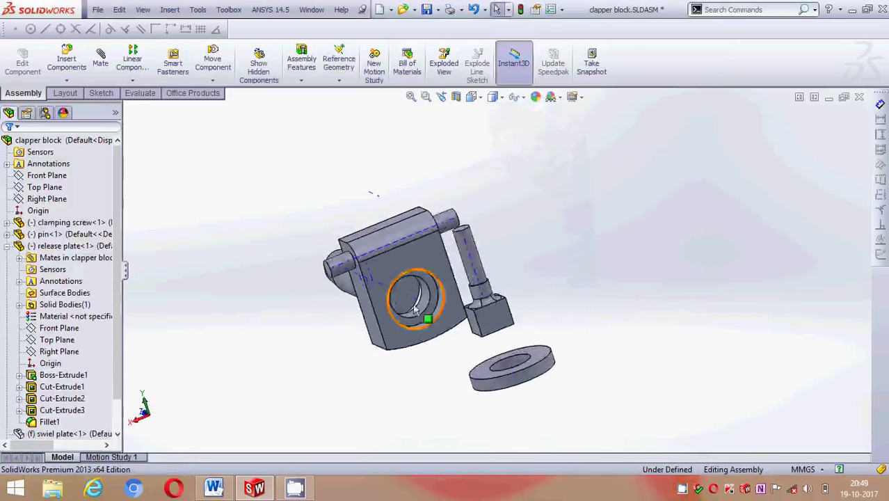
pyautogui.scroll(-2, 416, 309)
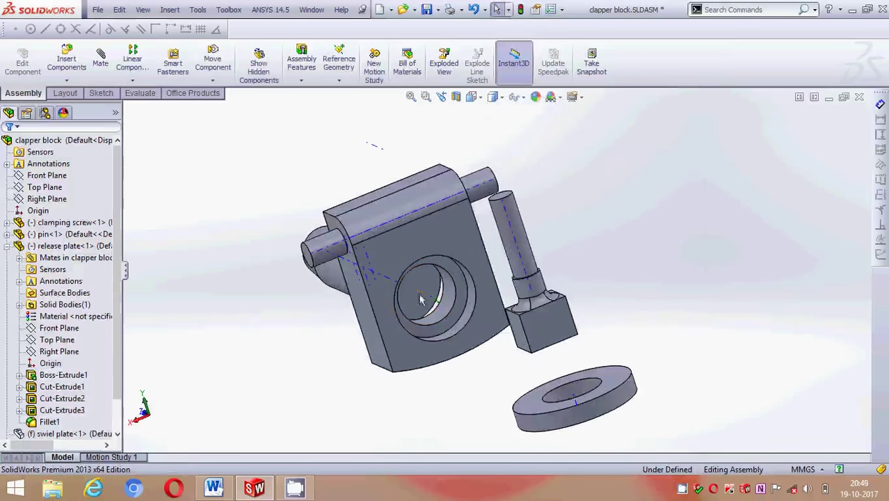
# Mate the tool holder's shoulder face flush with the release plate's front face (Coincident5)
pyautogui.click(101, 61)
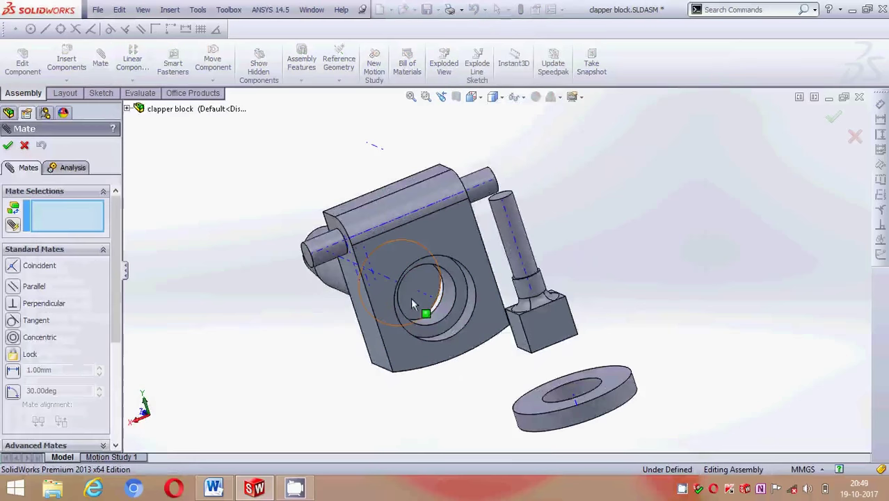
pyautogui.click(438, 323)
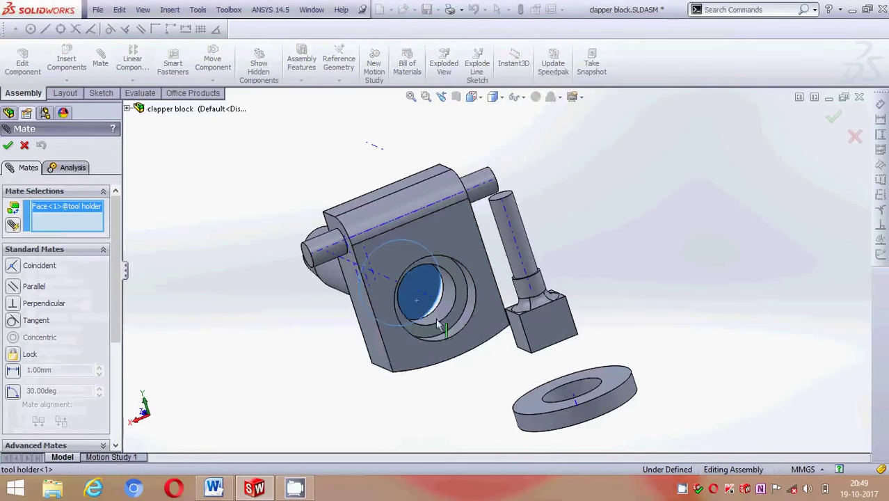
pyautogui.click(483, 332)
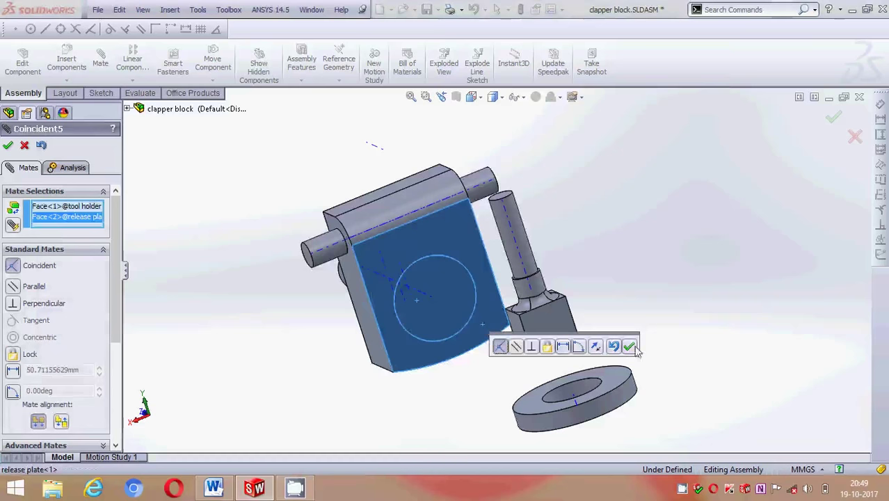
pyautogui.click(630, 346)
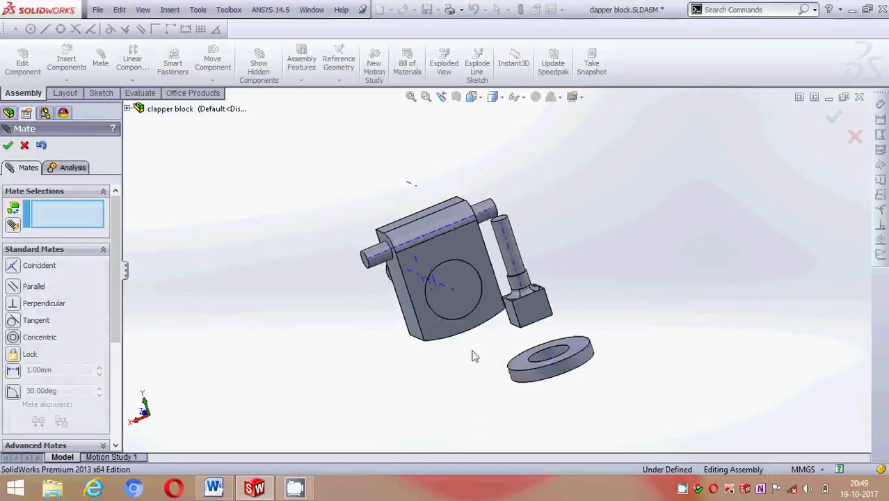
pyautogui.moveTo(472, 356)
pyautogui.mouseDown(button='middle')
pyautogui.moveTo(579, 367)
pyautogui.moveTo(560, 363)
pyautogui.mouseUp(button='middle')
pyautogui.click(8, 146)
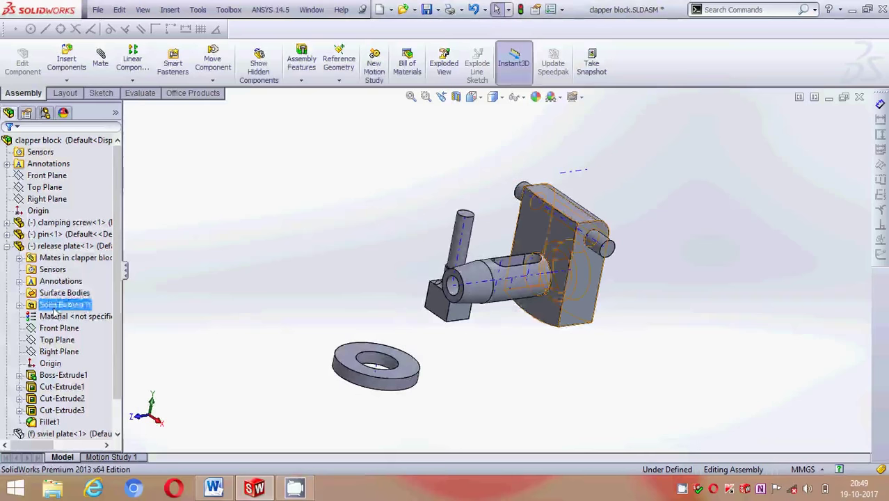
# Show the hidden swivel plate again and orbit toward the washer
pyautogui.click(6, 246)
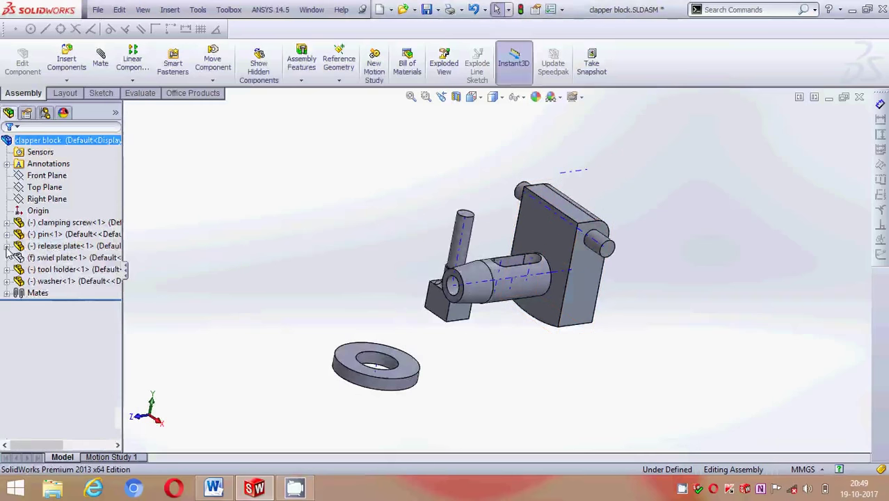
pyautogui.rightClick(66, 258)
pyautogui.click(89, 182)
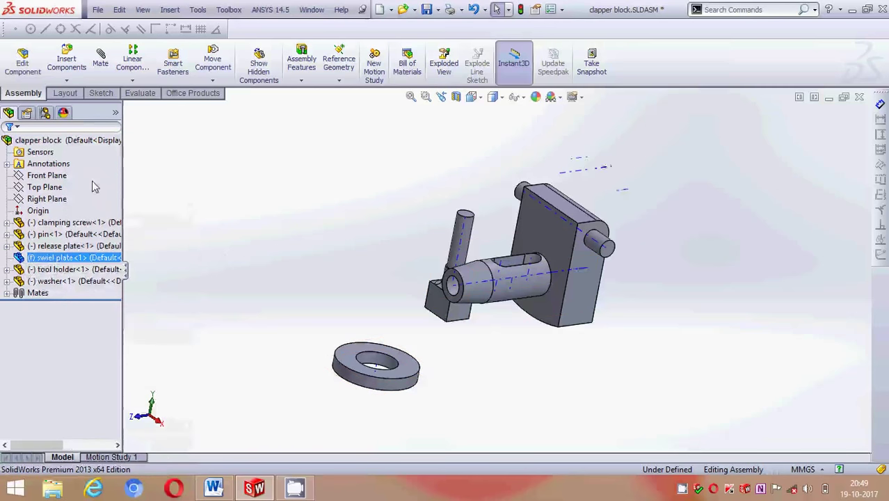
pyautogui.click(720, 276)
pyautogui.moveTo(720, 276)
pyautogui.mouseDown(button='middle')
pyautogui.moveTo(800, 315)
pyautogui.moveTo(784, 341)
pyautogui.mouseUp(button='middle')
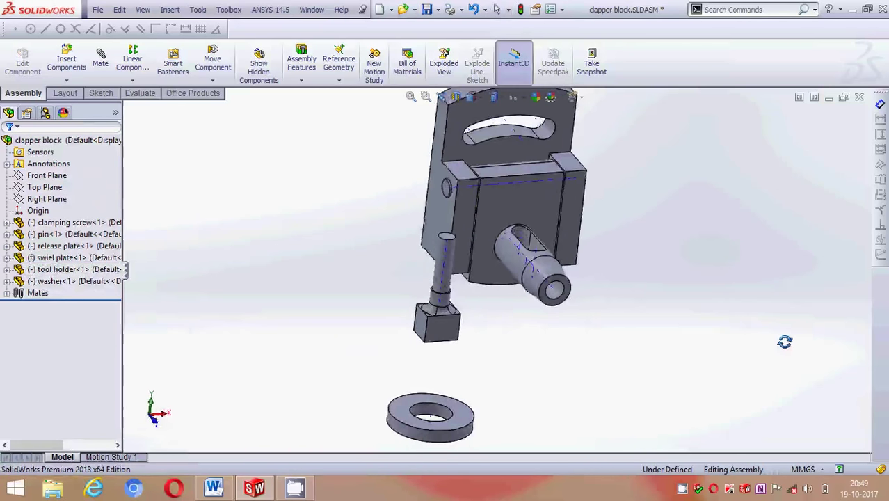
# Put the washer on the tool holder's axis with a coincident mate (Coincident6)
pyautogui.click(100, 59)
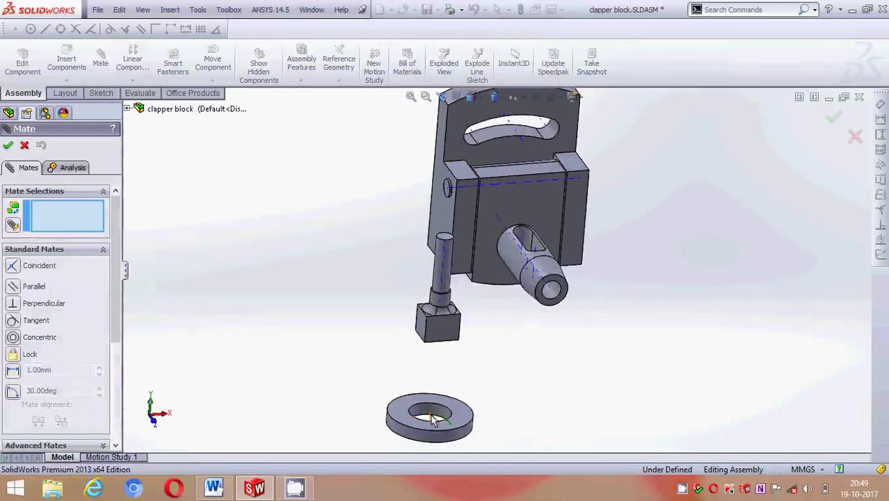
pyautogui.click(431, 418)
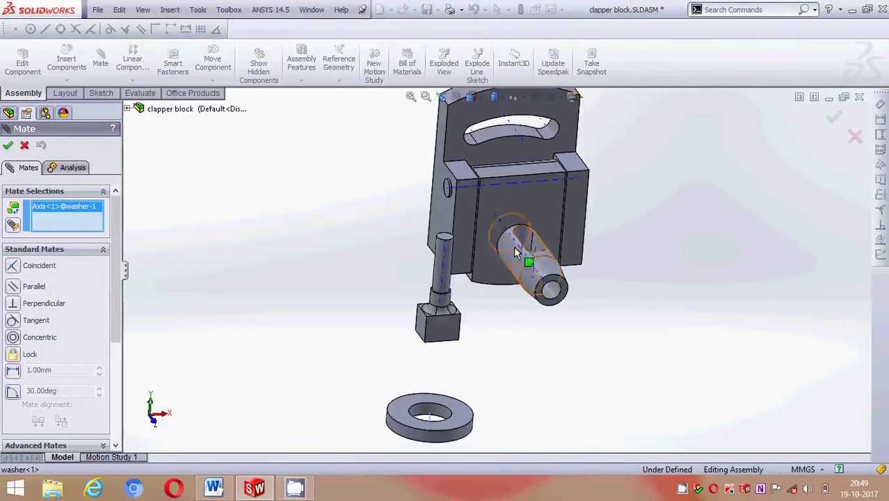
pyautogui.moveTo(530, 254)
pyautogui.mouseDown(button='middle')
pyautogui.moveTo(669, 311)
pyautogui.moveTo(665, 304)
pyautogui.mouseUp(button='middle')
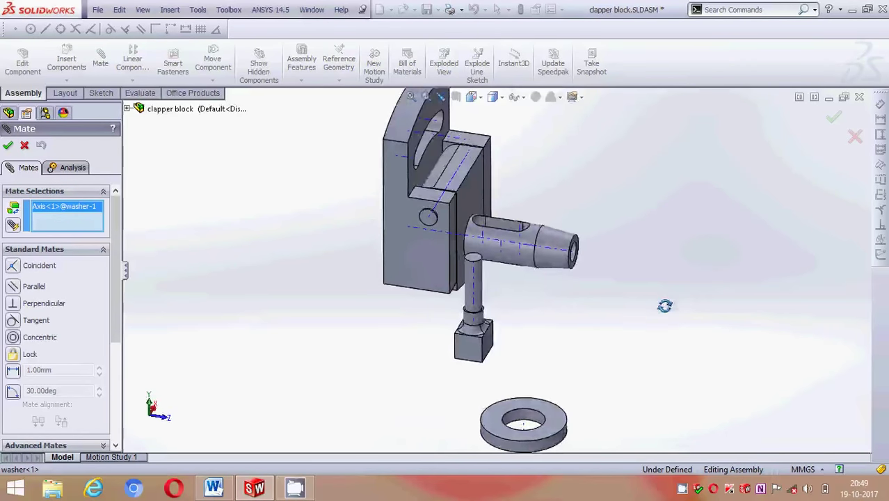
pyautogui.click(495, 245)
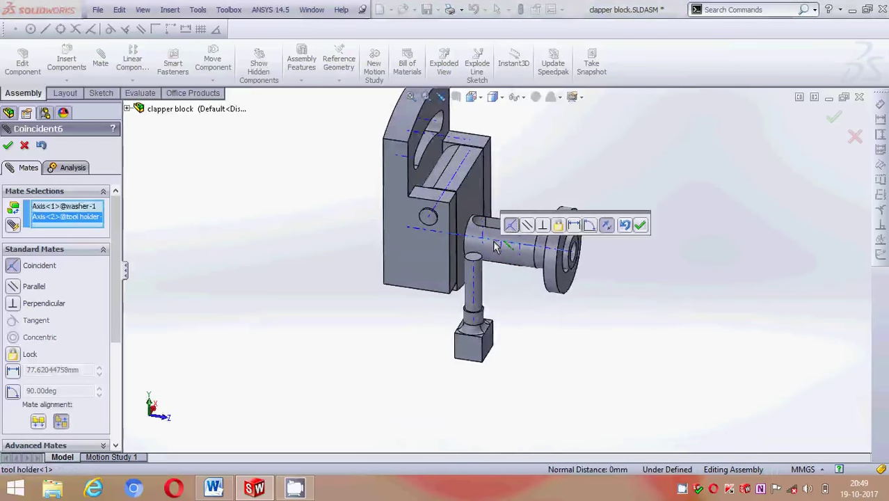
pyautogui.click(641, 227)
# Seat the washer face flush against the release plate's face (Coincident7)
pyautogui.scroll(-3, 626, 230)
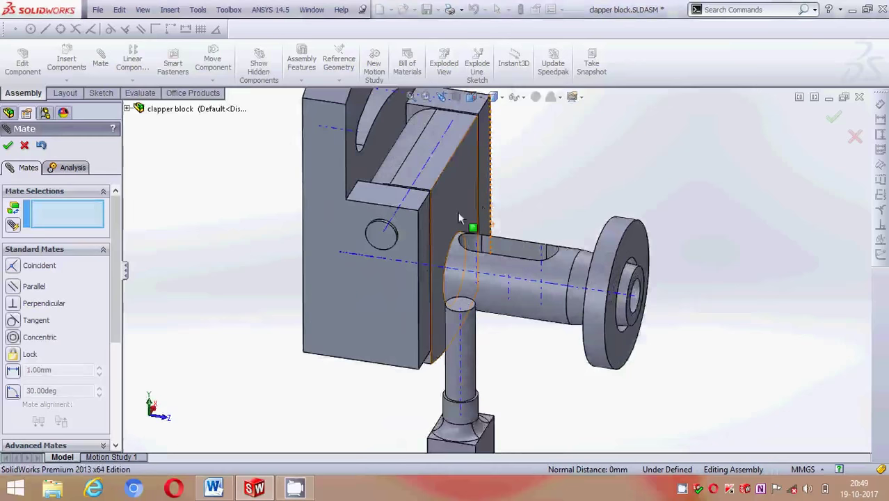
pyautogui.click(652, 220)
pyautogui.moveTo(652, 219)
pyautogui.mouseDown(button='middle')
pyautogui.moveTo(703, 235)
pyautogui.moveTo(617, 248)
pyautogui.mouseUp(button='middle')
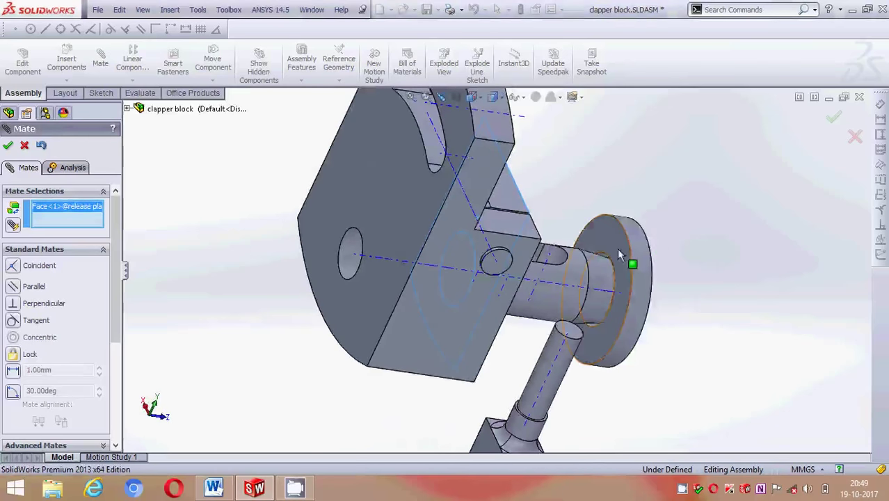
pyautogui.click(617, 247)
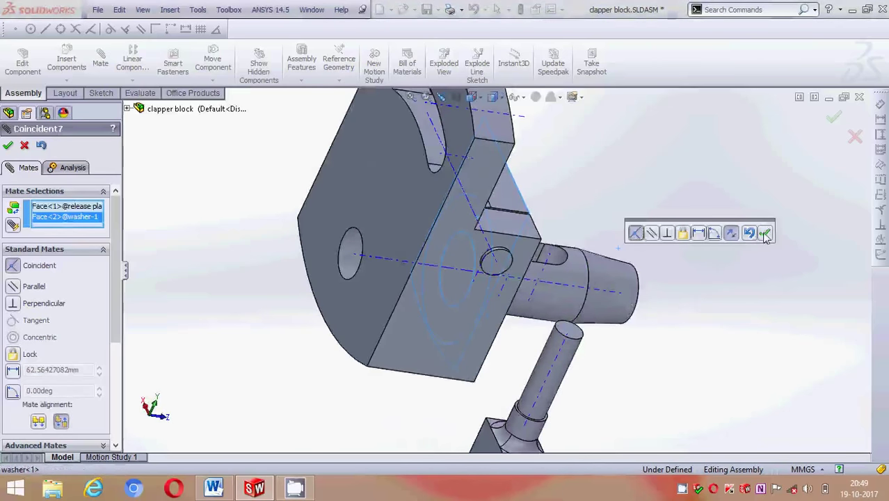
pyautogui.click(765, 235)
pyautogui.moveTo(743, 272)
pyautogui.mouseDown(button='middle')
pyautogui.moveTo(680, 208)
pyautogui.moveTo(677, 244)
pyautogui.moveTo(689, 240)
pyautogui.mouseUp(button='middle')
pyautogui.scroll(5, 674, 226)
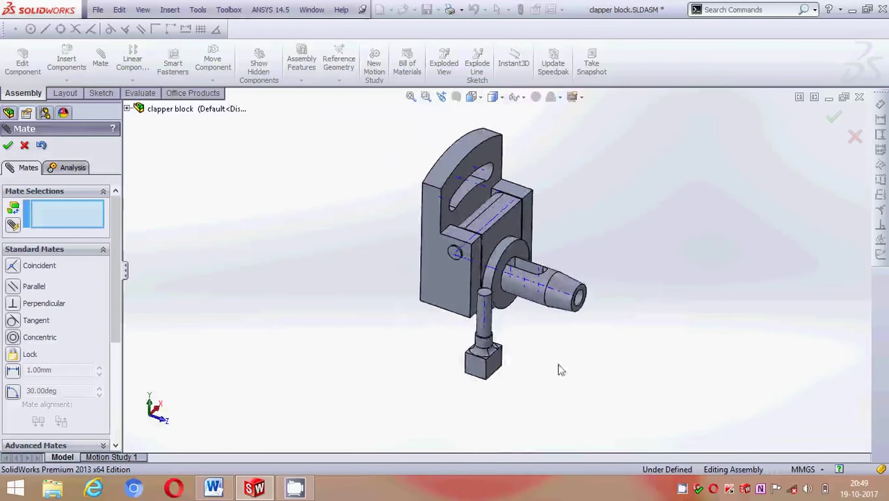
# Drag the tool holder aside and align it on the tapered shaft's axis with flipped alignment (Coincident8)
pyautogui.moveTo(477, 374)
pyautogui.mouseDown()
pyautogui.moveTo(619, 364)
pyautogui.moveTo(706, 379)
pyautogui.mouseUp()
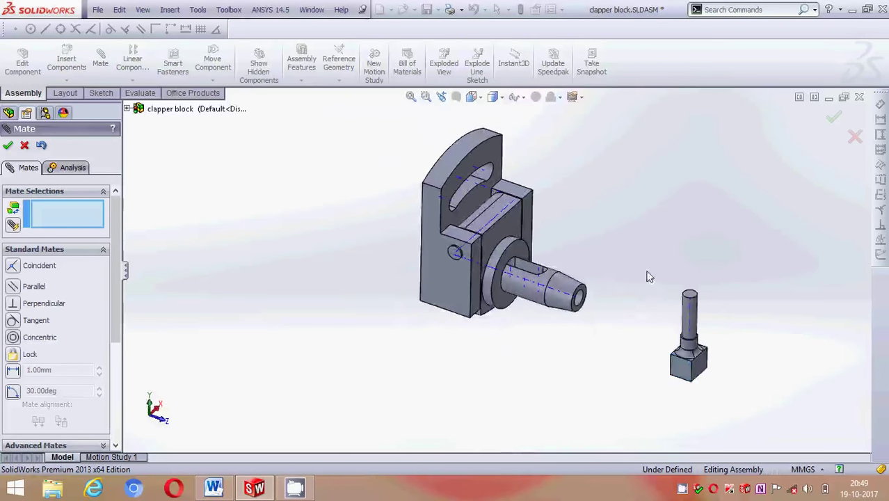
pyautogui.scroll(-1, 649, 284)
pyautogui.click(690, 333)
pyautogui.scroll(-1, 565, 284)
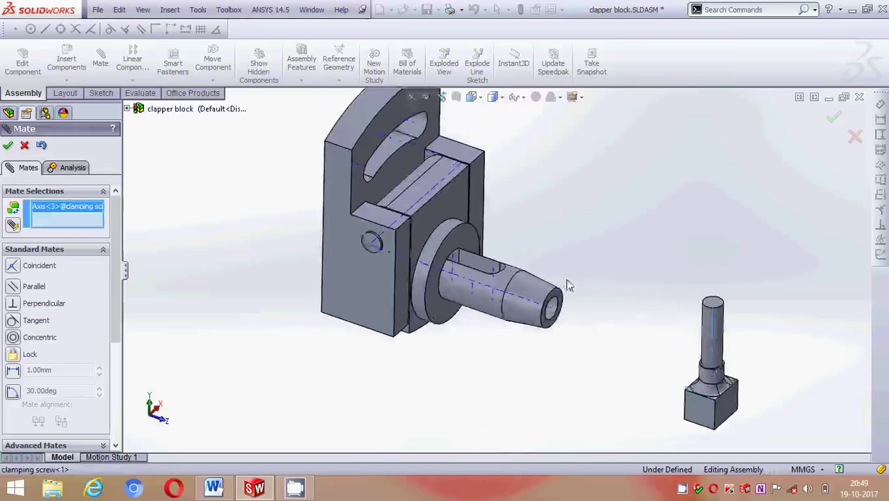
pyautogui.scroll(-2, 515, 307)
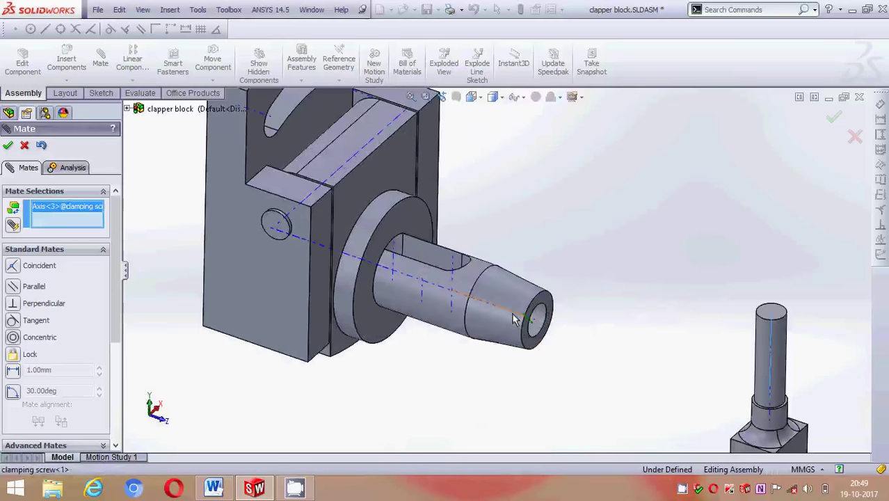
pyautogui.click(512, 319)
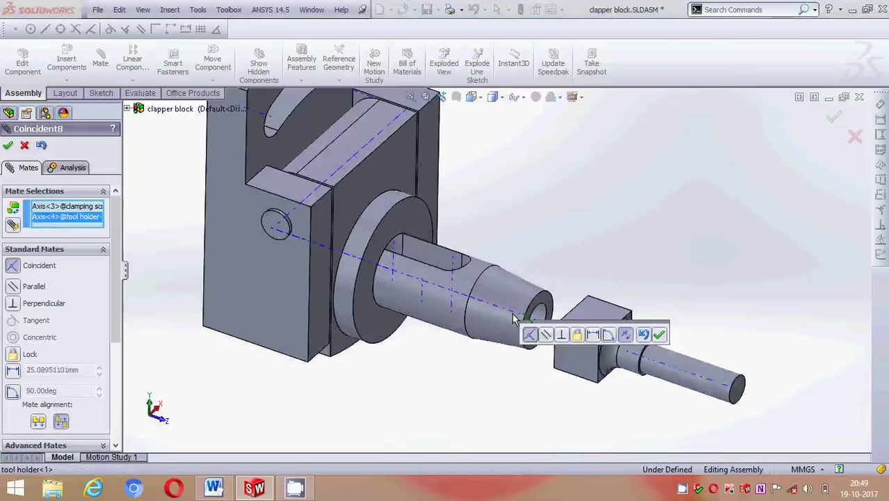
pyautogui.click(623, 334)
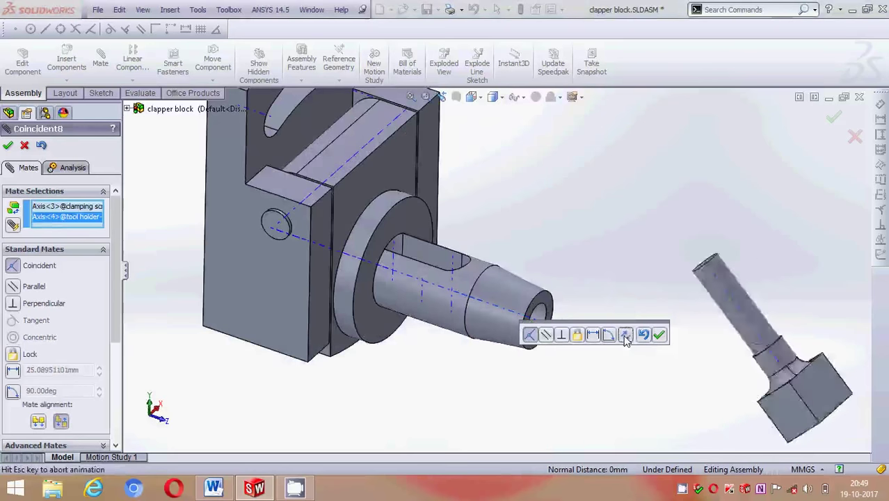
pyautogui.click(659, 336)
pyautogui.scroll(3, 632, 301)
pyautogui.scroll(-2, 539, 262)
# Mate the tool holder's end face flush with the clamping screw face (Coincident9)
pyautogui.scroll(-5, 515, 319)
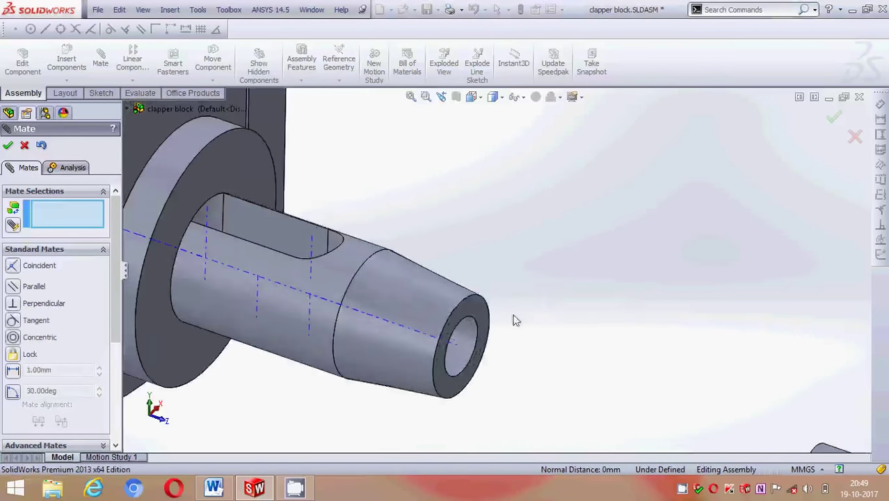
pyautogui.click(486, 321)
pyautogui.moveTo(540, 302)
pyautogui.mouseDown(button='middle')
pyautogui.moveTo(676, 320)
pyautogui.moveTo(680, 353)
pyautogui.mouseUp(button='middle')
pyautogui.scroll(-3, 570, 413)
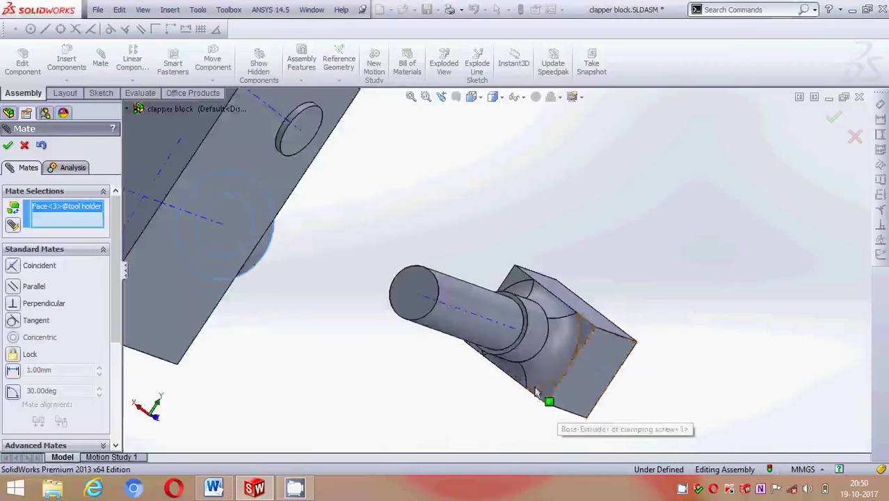
pyautogui.scroll(-2, 563, 379)
pyautogui.click(562, 377)
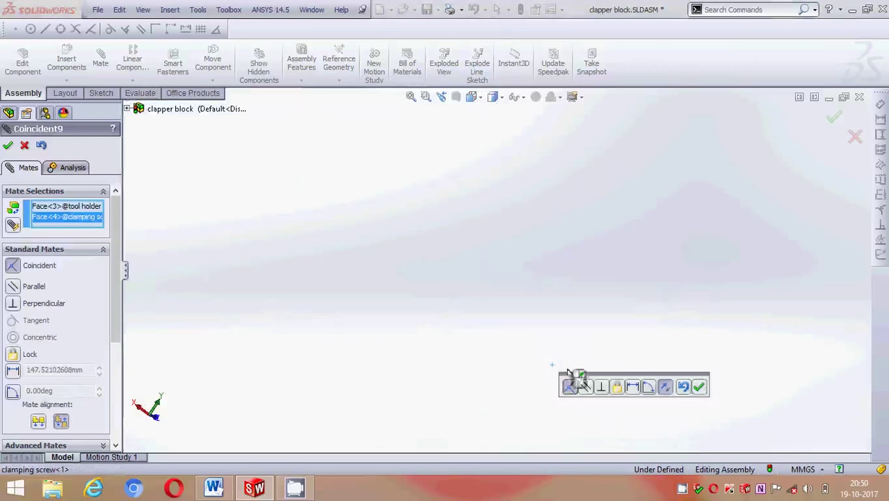
pyautogui.click(701, 388)
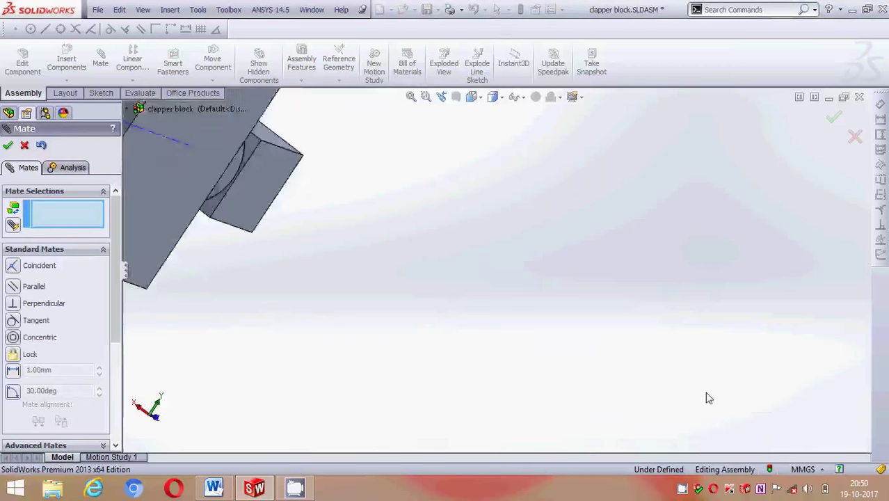
# Orbit to inspect the fitted clapper block and close the Mate PropertyManager
pyautogui.moveTo(666, 360); pyautogui.dragTo(550, 238, button='middle')
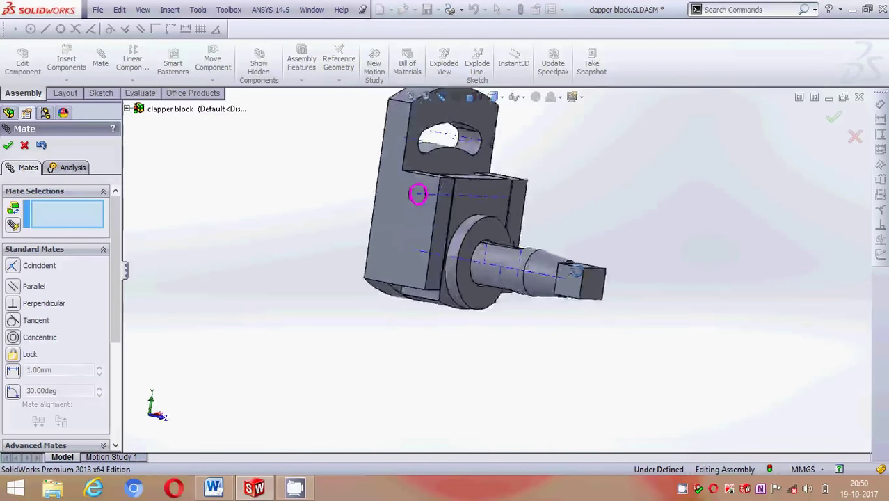
pyautogui.scroll(-2, 556, 278)
pyautogui.scroll(2, 601, 248)
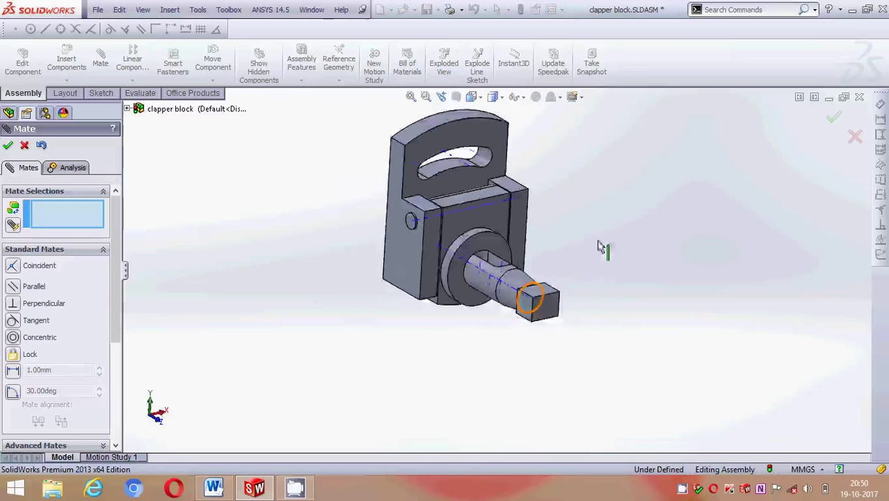
pyautogui.moveTo(601, 248)
pyautogui.mouseDown(button='middle')
pyautogui.moveTo(679, 297)
pyautogui.moveTo(588, 252)
pyautogui.mouseUp(button='middle')
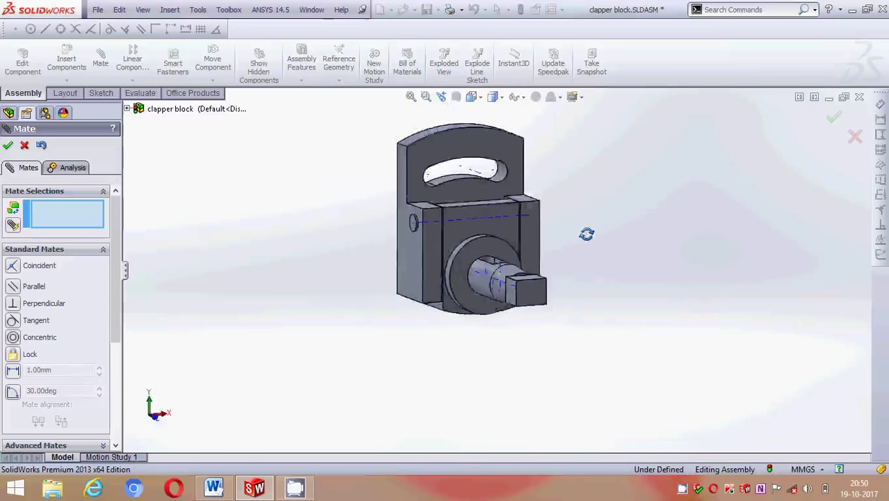
pyautogui.moveTo(540, 281)
pyautogui.mouseDown(button='middle')
pyautogui.moveTo(492, 210)
pyautogui.moveTo(556, 287)
pyautogui.mouseUp(button='middle')
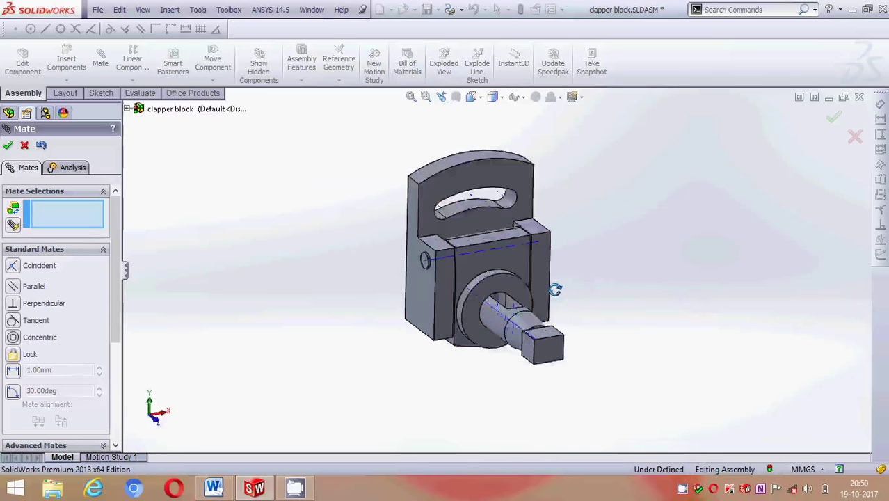
pyautogui.scroll(-2, 556, 288)
pyautogui.click(8, 145)
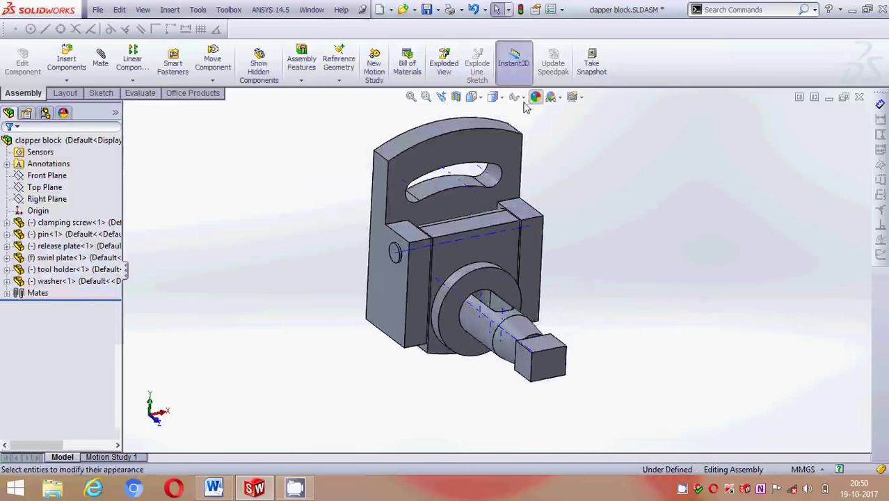
# Hide the temporary axes and colour the swiel plate red
pyautogui.click(535, 96)
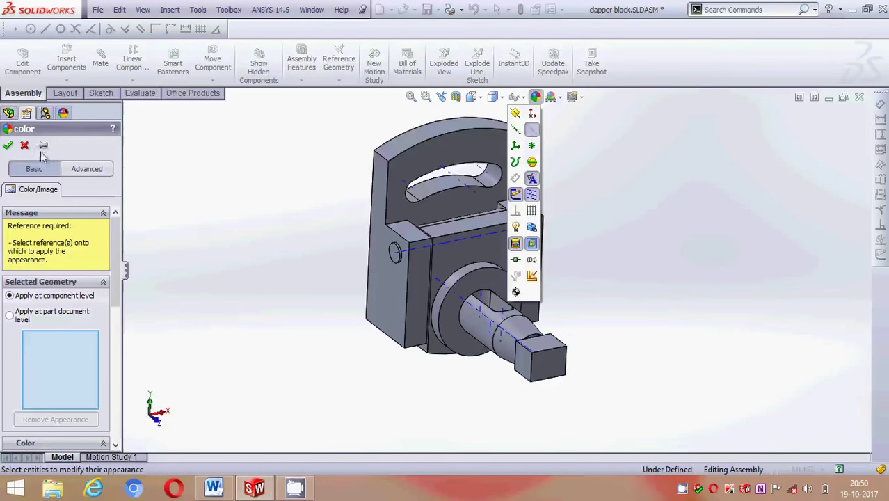
pyautogui.click(536, 132)
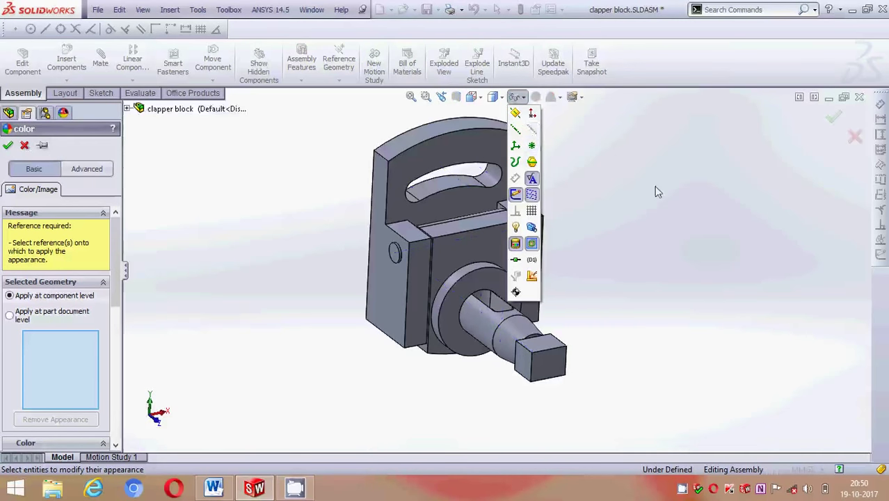
pyautogui.moveTo(656, 191); pyautogui.dragTo(643, 195, button='middle')
pyautogui.click(450, 200)
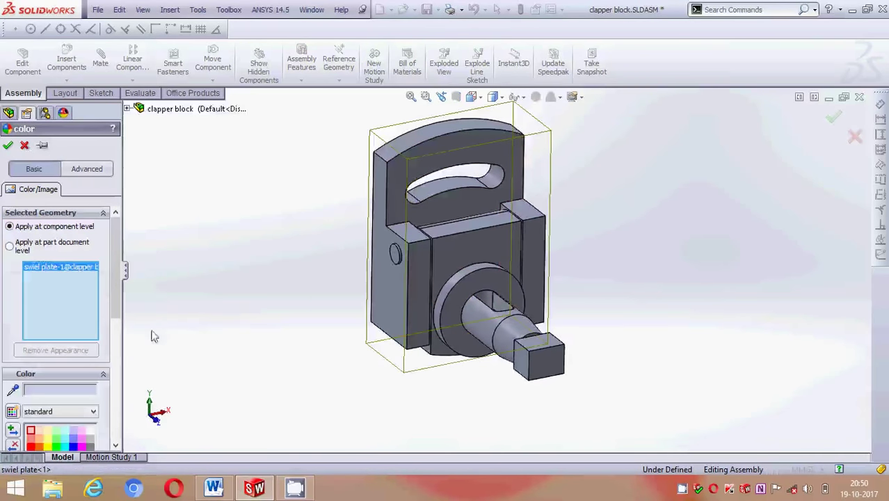
pyautogui.scroll(-3, 119, 315)
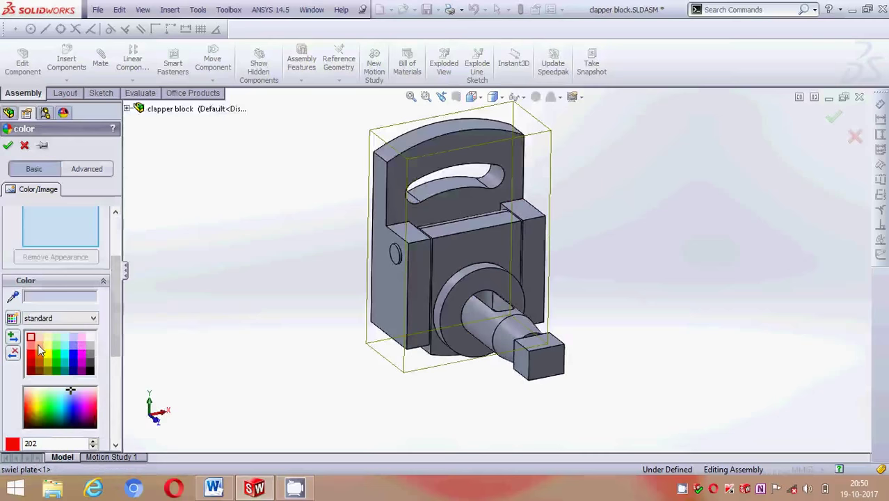
pyautogui.click(34, 348)
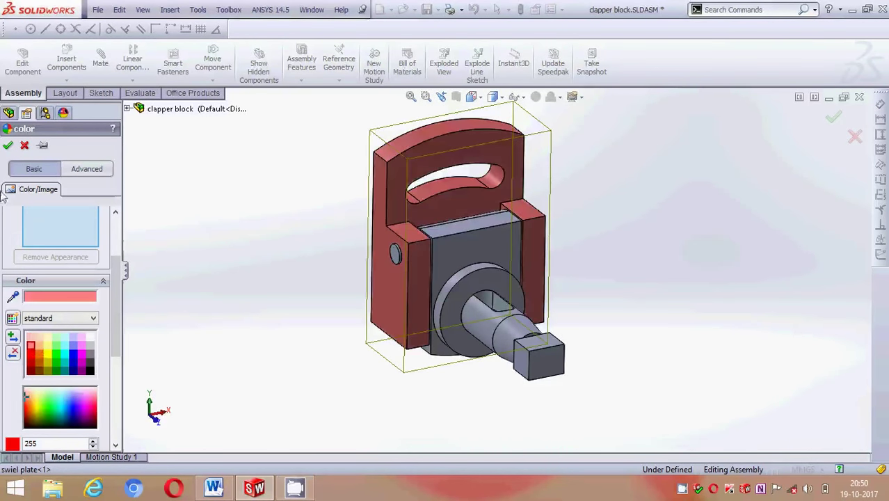
pyautogui.click(8, 145)
# Colour the release plate magenta
pyautogui.click(535, 97)
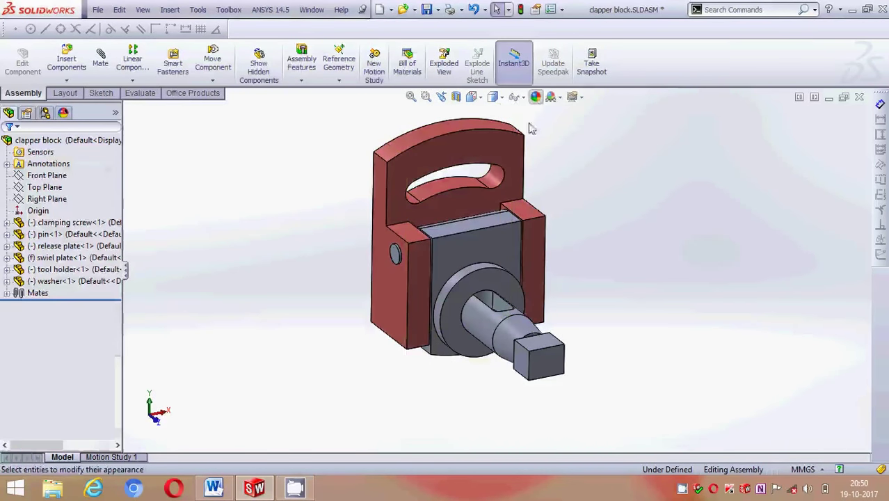
pyautogui.click(489, 251)
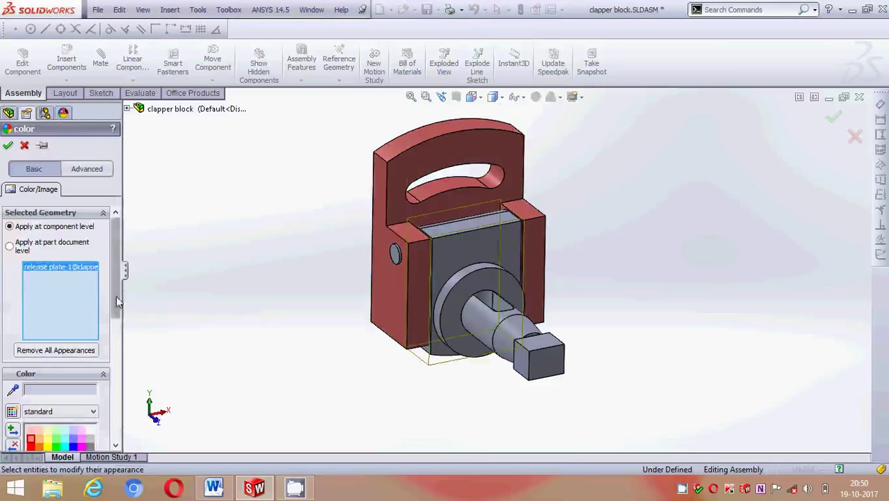
pyautogui.scroll(-3, 118, 339)
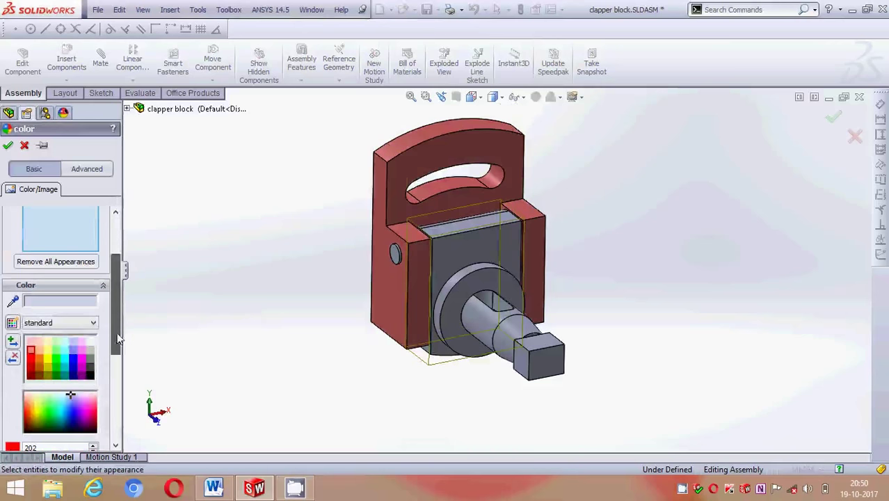
pyautogui.click(82, 358)
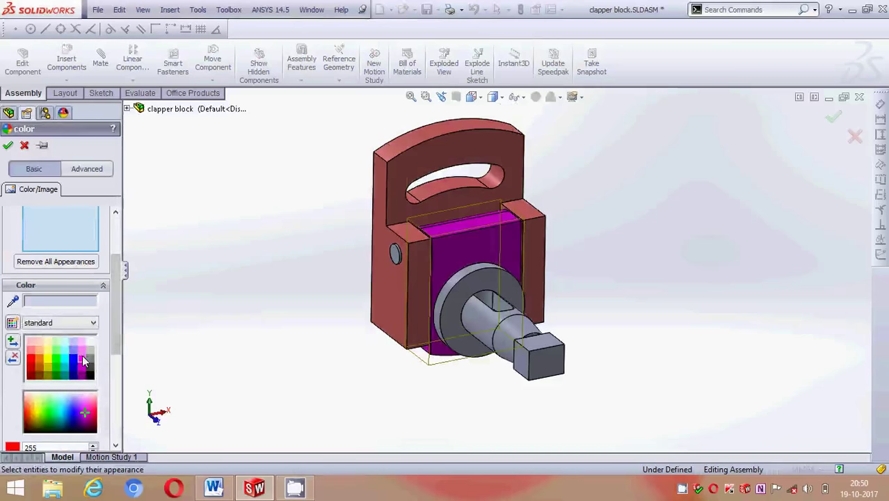
pyautogui.click(9, 145)
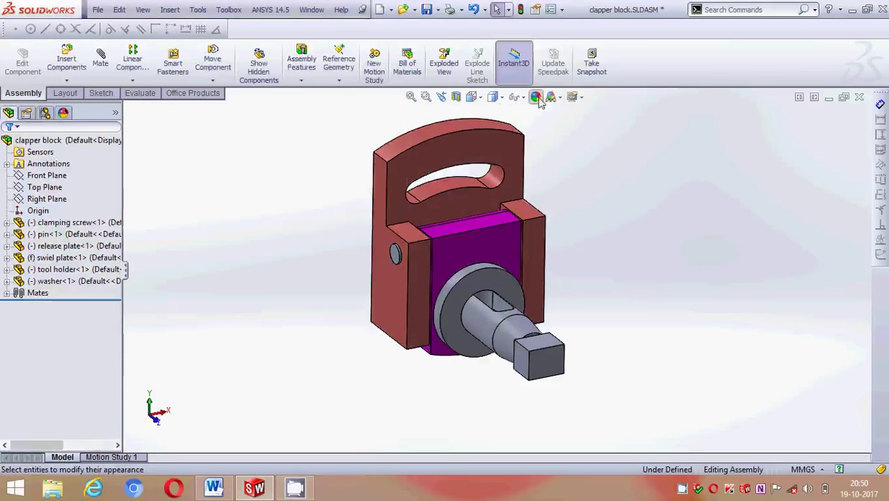
# Colour the washer green
pyautogui.click(477, 280)
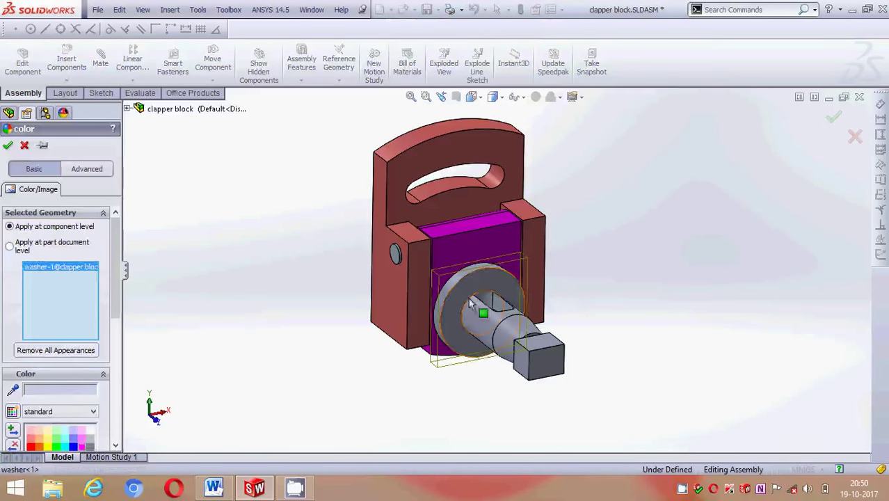
pyautogui.moveTo(116, 310); pyautogui.dragTo(118, 347)
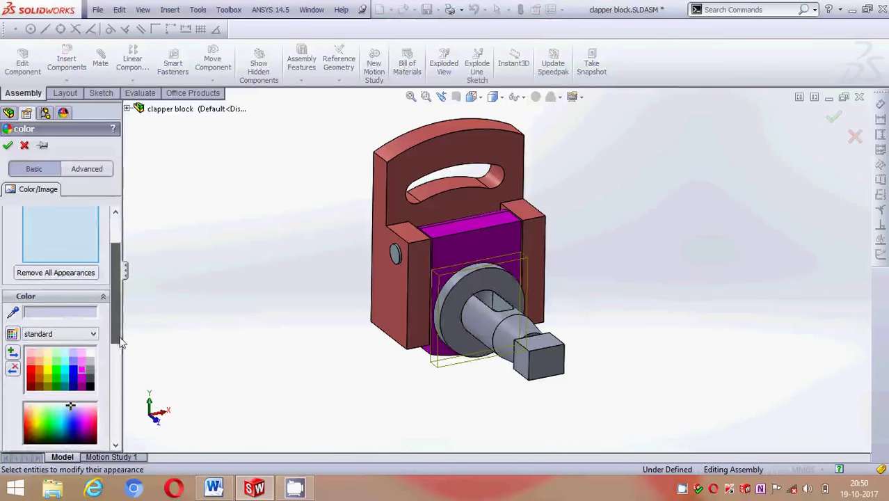
pyautogui.click(57, 362)
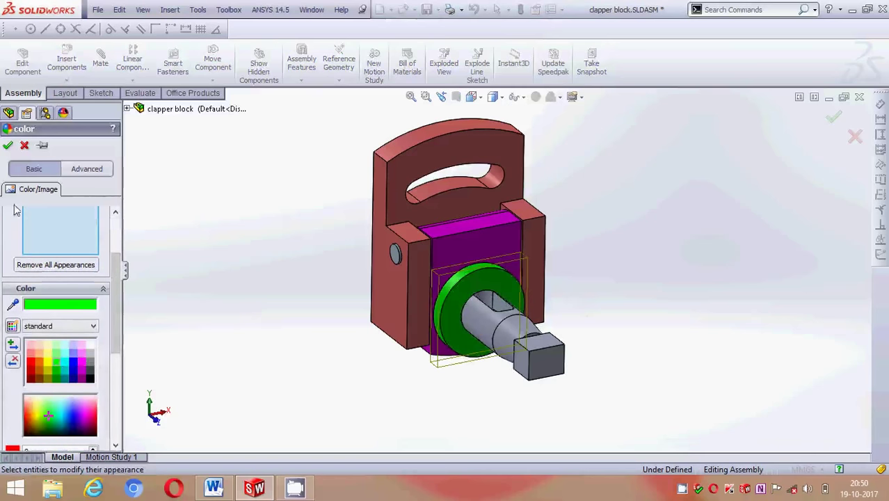
pyautogui.click(9, 145)
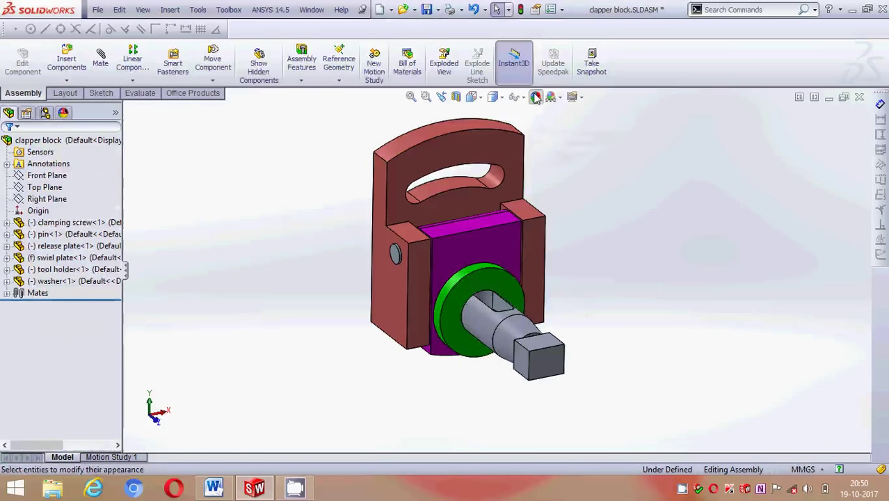
# Colour the tool holder shaft cyan
pyautogui.click(493, 328)
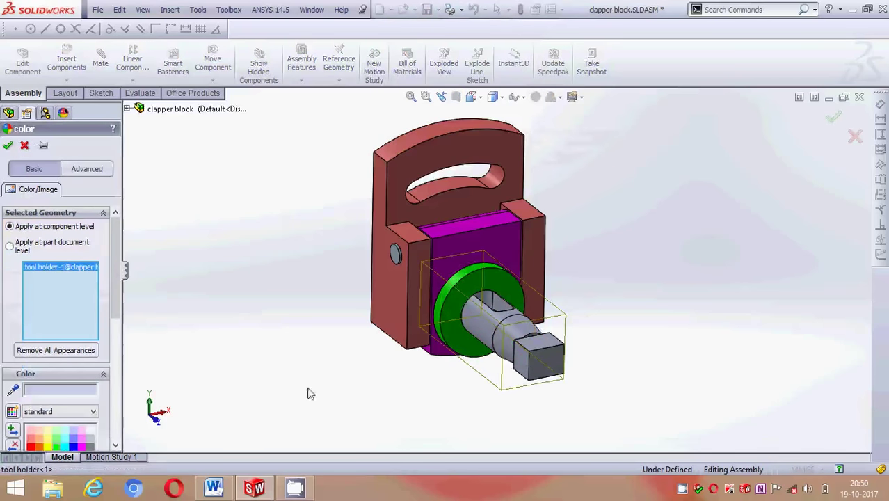
pyautogui.moveTo(117, 292); pyautogui.dragTo(117, 326)
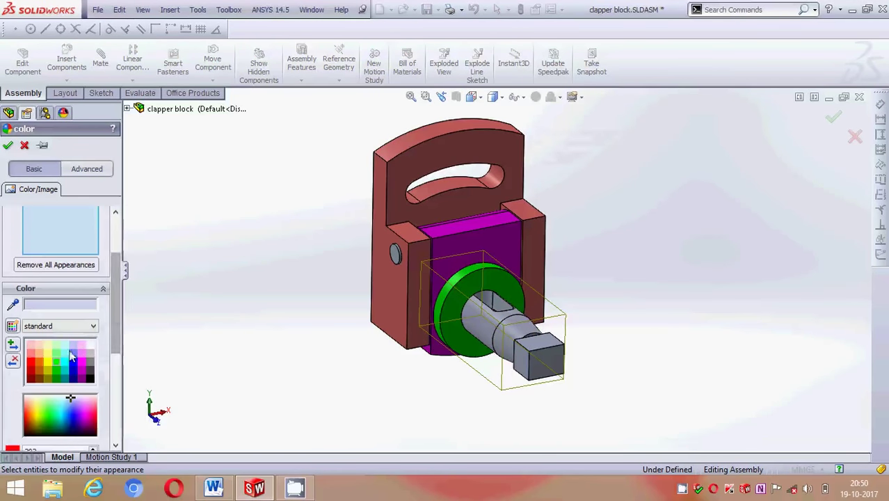
pyautogui.click(66, 350)
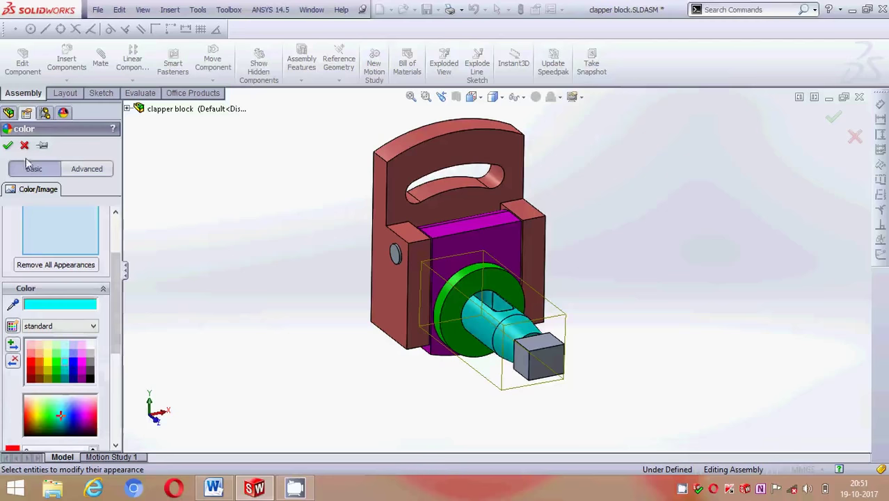
pyautogui.click(8, 145)
# Colour the square clamping screw head yellow
pyautogui.click(536, 97)
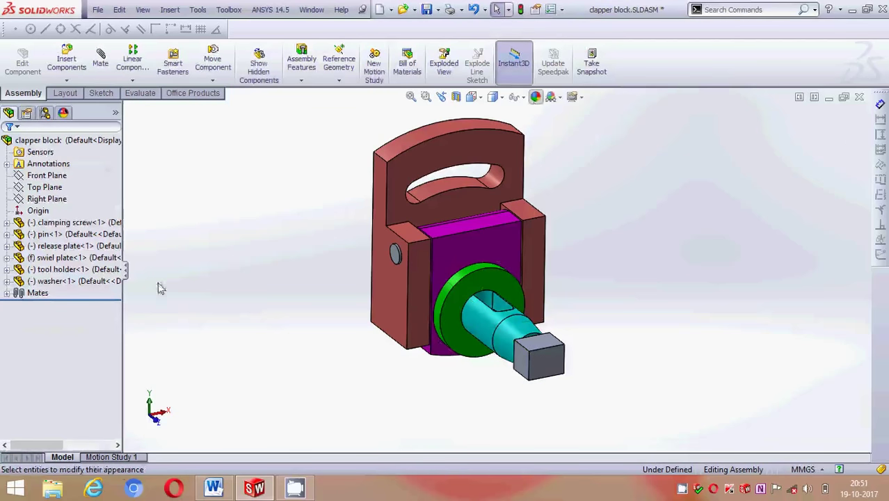
pyautogui.scroll(-3, 91, 362)
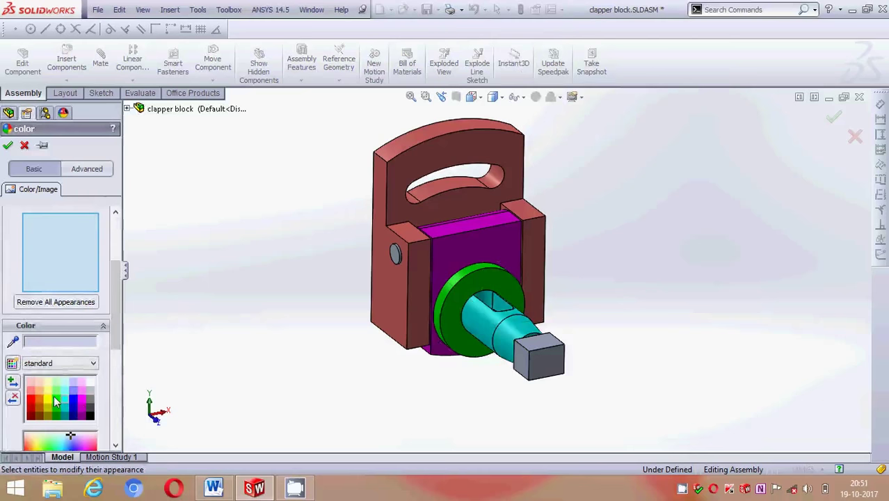
pyautogui.click(50, 401)
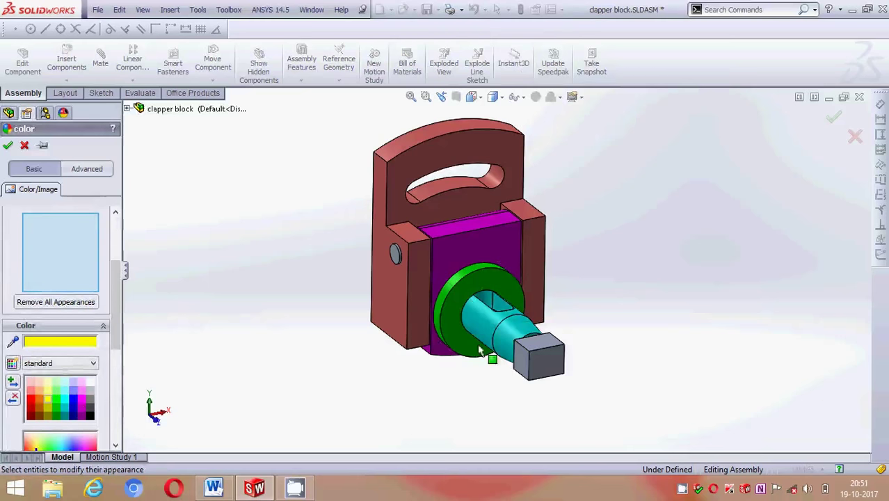
pyautogui.click(536, 369)
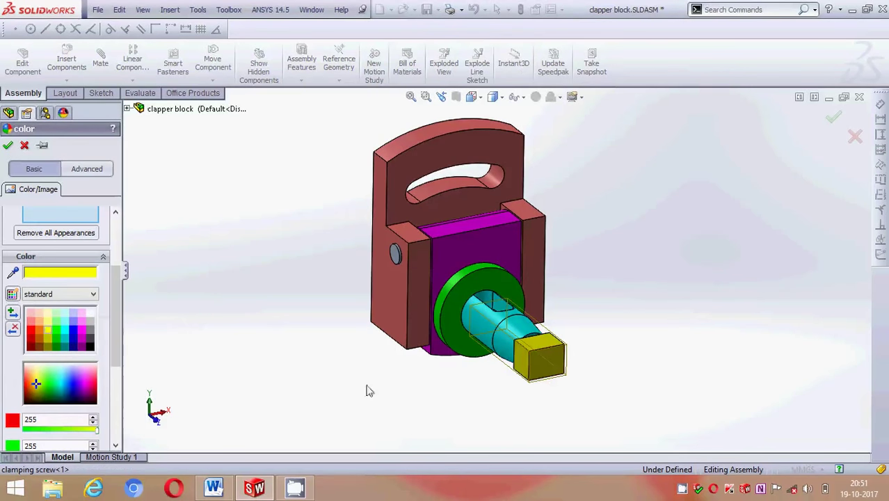
pyautogui.click(8, 145)
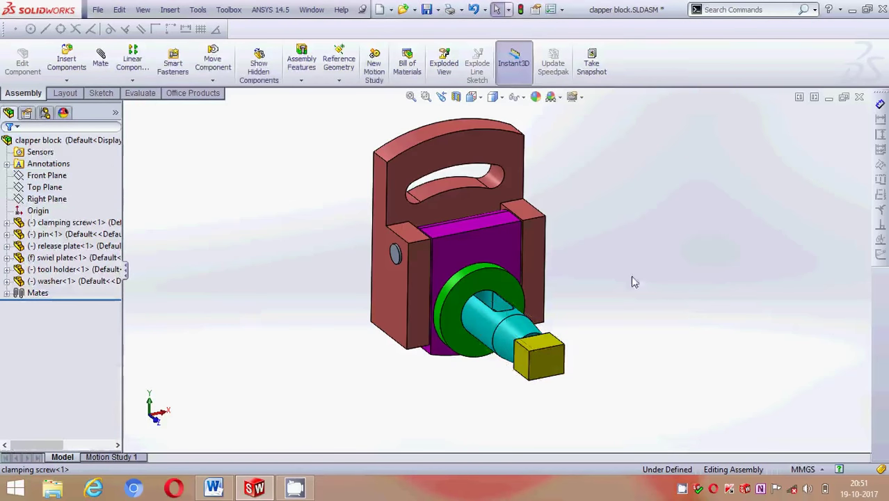
# Colour pin-1 blue, then zoom to fit the whole assembly
pyautogui.click(535, 97)
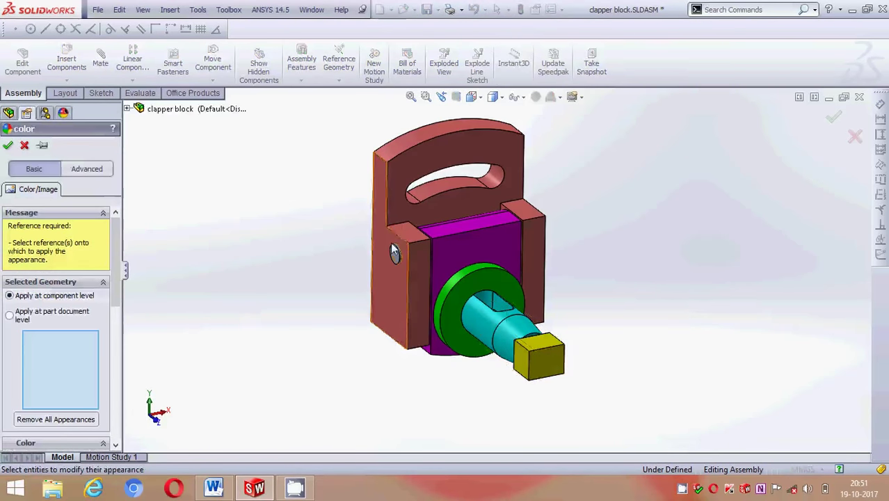
pyautogui.scroll(-3, 404, 255)
pyautogui.scroll(-2, 407, 261)
pyautogui.click(419, 281)
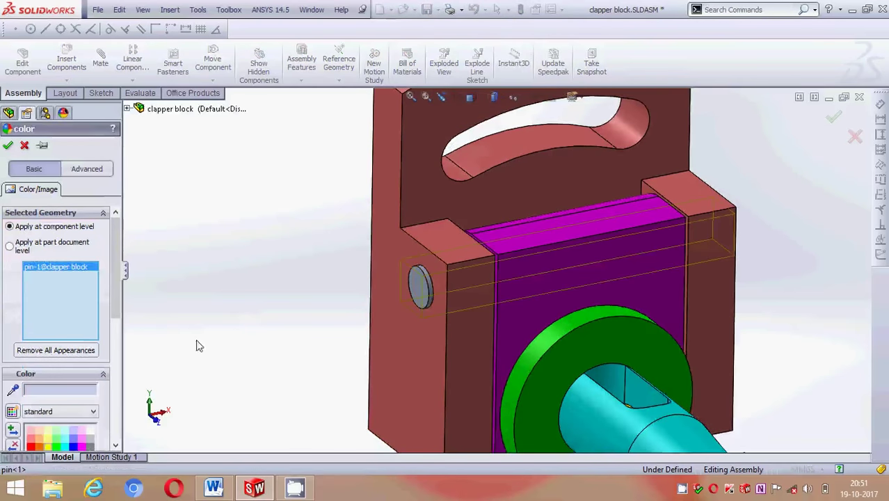
pyautogui.scroll(-3, 80, 334)
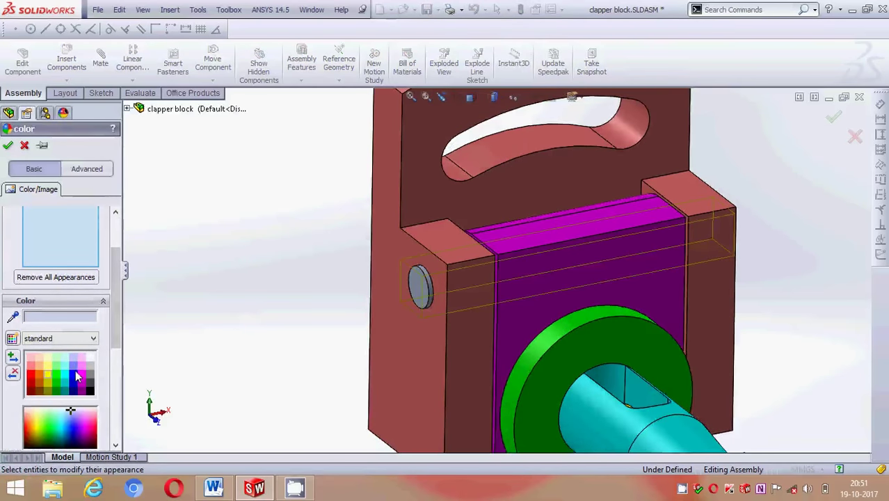
pyautogui.click(74, 375)
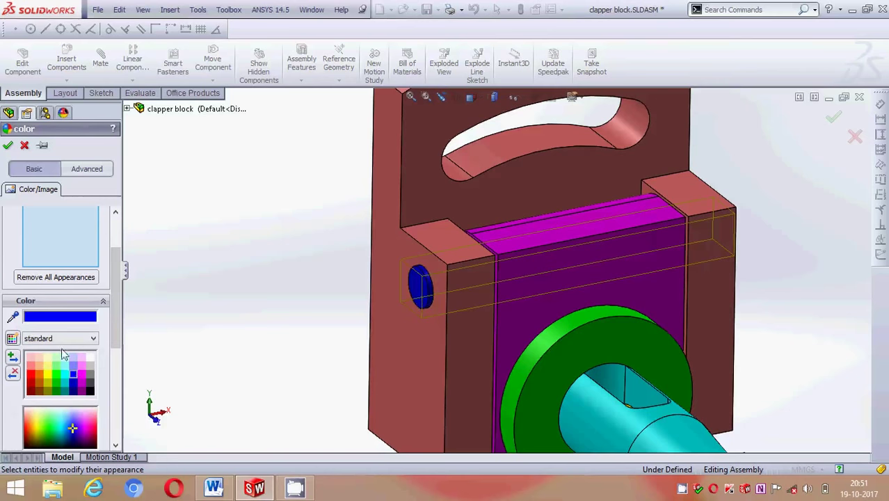
pyautogui.click(7, 145)
pyautogui.press('f')
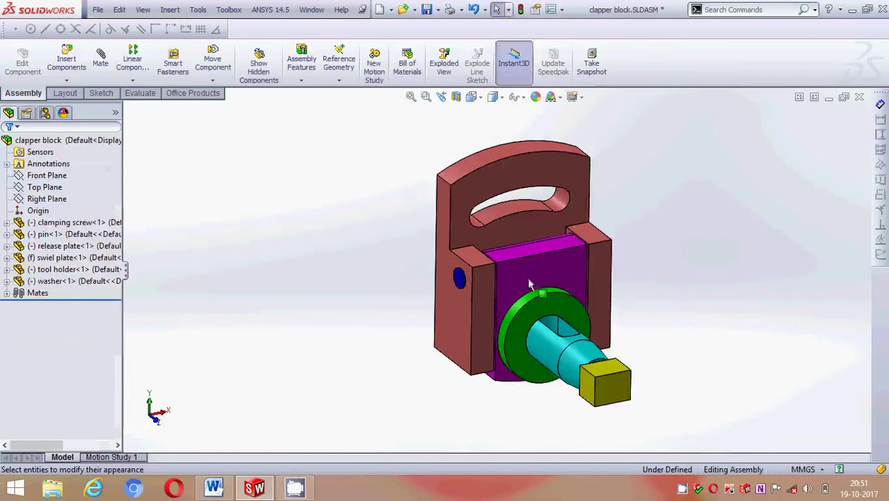
pyautogui.moveTo(654, 271); pyautogui.dragTo(649, 274, button='middle')
pyautogui.scroll(-3, 468, 252)
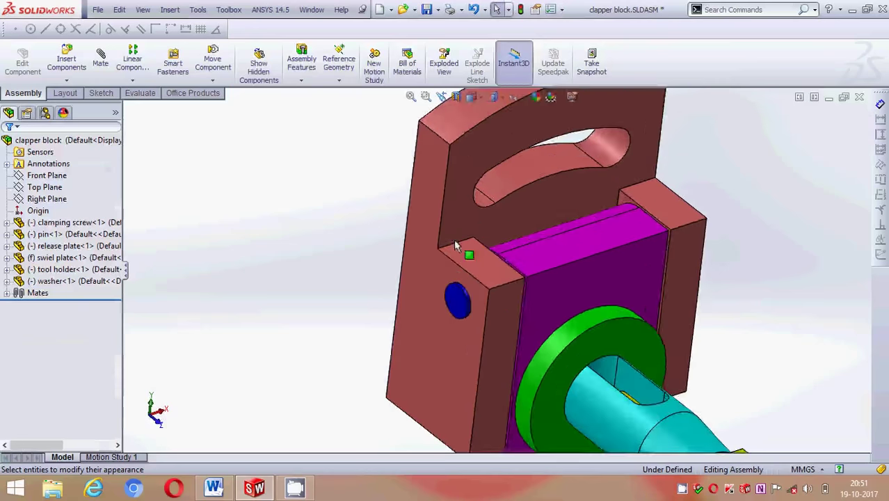
pyautogui.scroll(3, 382, 230)
pyautogui.scroll(-3, 482, 254)
pyautogui.scroll(5, 487, 264)
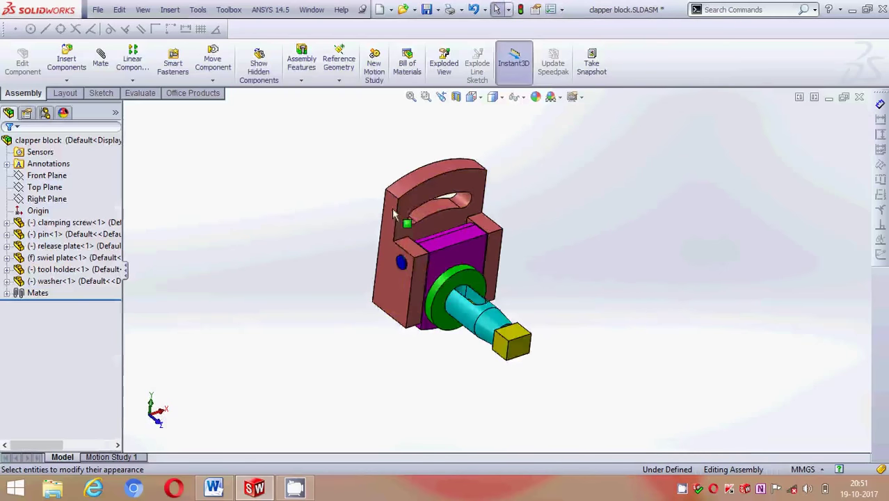
pyautogui.scroll(-2, 514, 281)
pyautogui.moveTo(508, 274)
pyautogui.mouseDown(button='middle')
pyautogui.moveTo(496, 249)
pyautogui.moveTo(512, 268)
pyautogui.mouseUp(button='middle')
pyautogui.moveTo(377, 194); pyautogui.dragTo(528, 300, button='middle')
pyautogui.rightClick(570, 298)
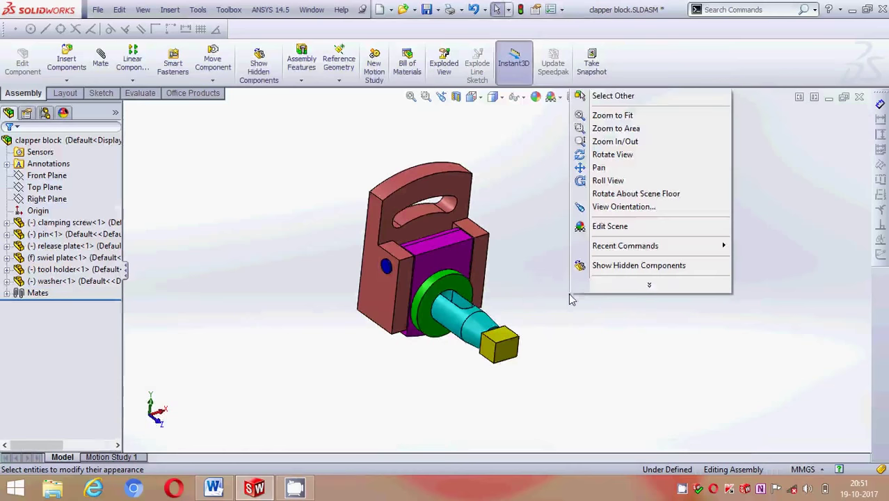
pyautogui.click(631, 169)
pyautogui.moveTo(585, 274)
pyautogui.mouseDown()
pyautogui.moveTo(498, 246)
pyautogui.moveTo(479, 264)
pyautogui.moveTo(419, 243)
pyautogui.mouseUp()
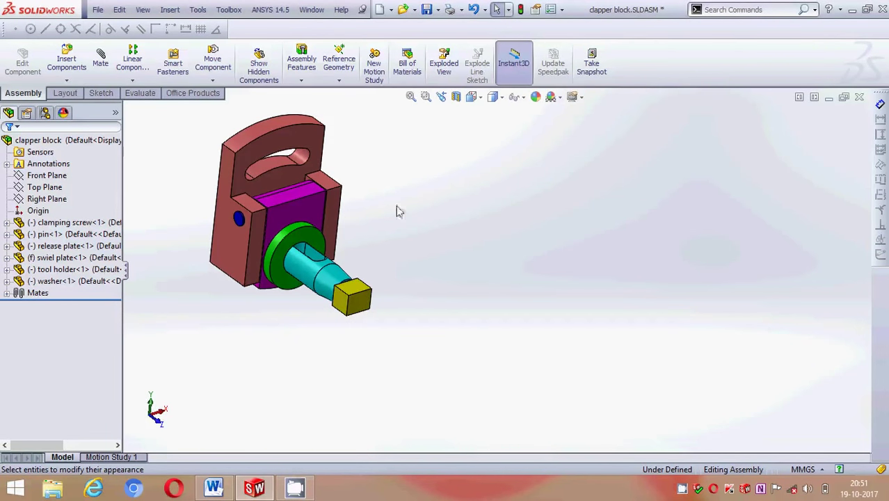
pyautogui.rightClick(369, 212)
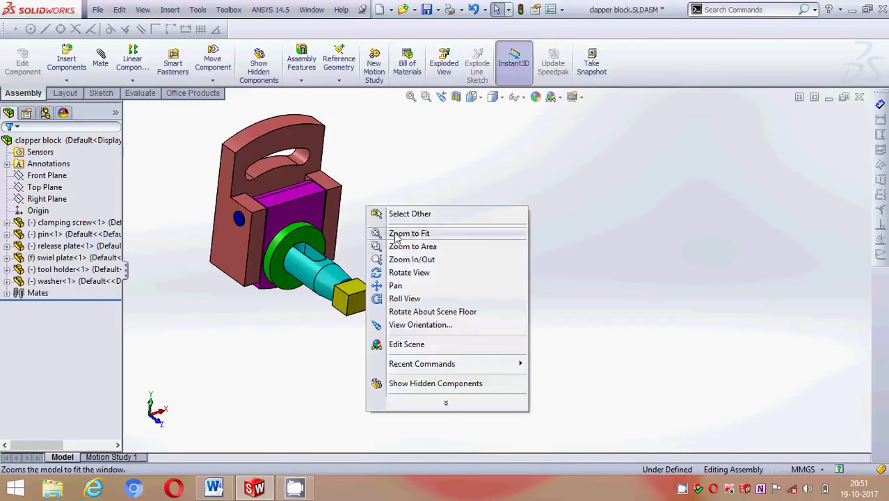
pyautogui.click(397, 283)
pyautogui.moveTo(396, 264); pyautogui.dragTo(409, 273)
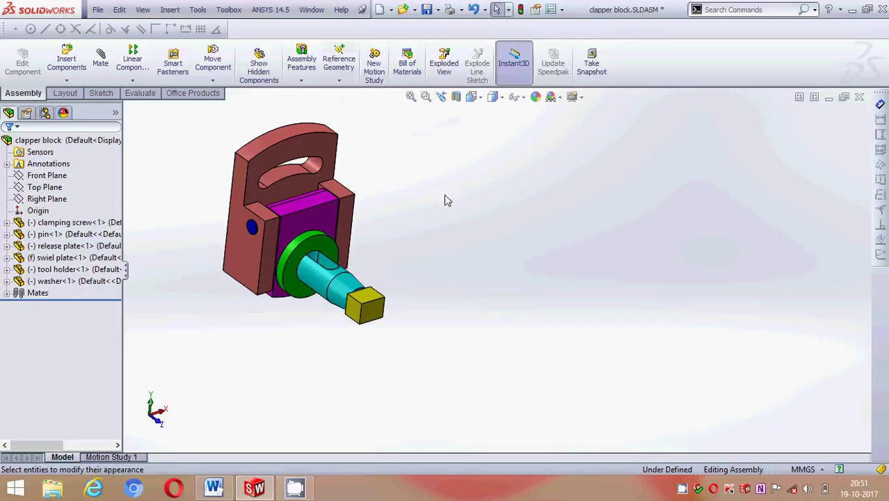
pyautogui.moveTo(447, 200); pyautogui.dragTo(434, 184, button='middle')
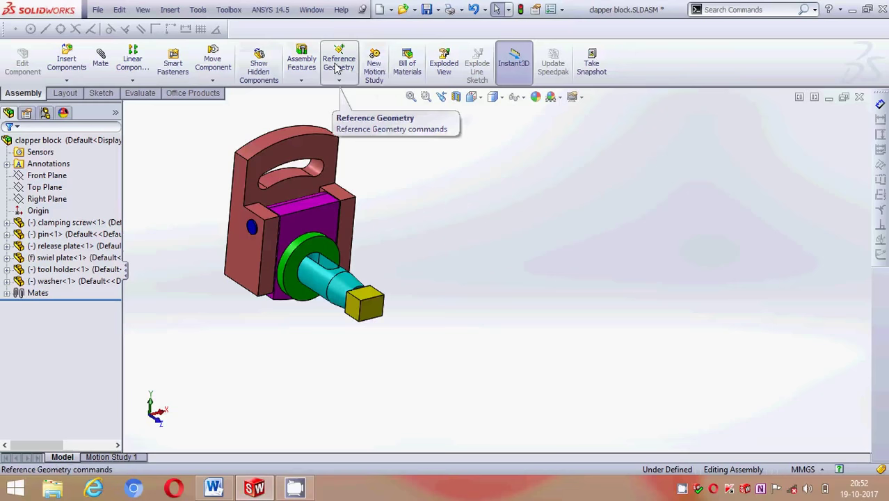
# Start an exploded view and pull the clamping screw out along the shaft axis as Explode Step1
pyautogui.click(444, 62)
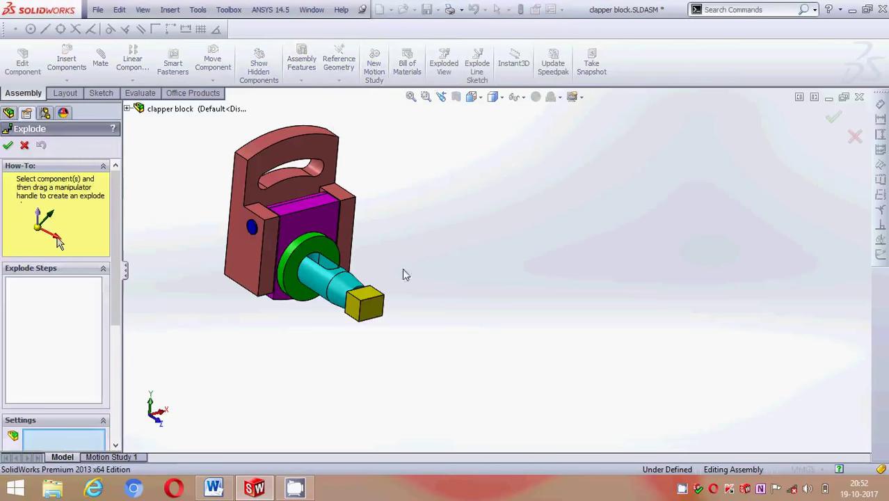
pyautogui.click(369, 305)
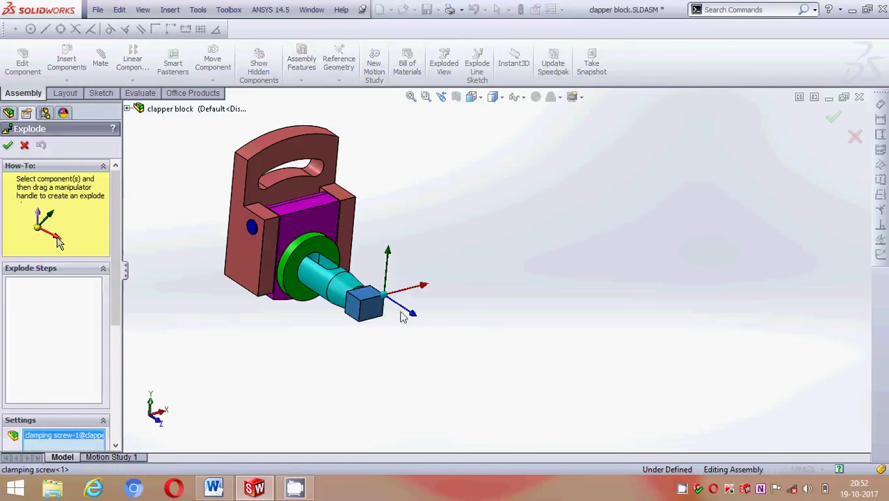
pyautogui.moveTo(415, 318); pyautogui.dragTo(647, 421)
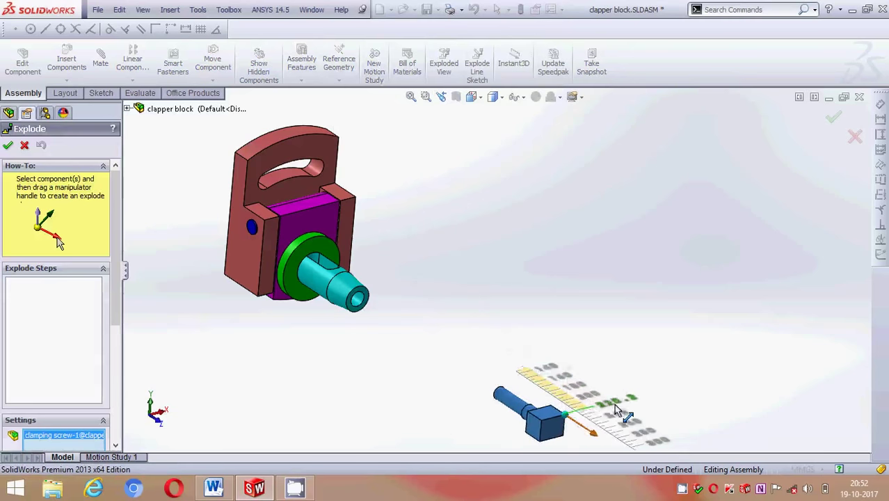
pyautogui.moveTo(652, 425); pyautogui.dragTo(647, 415)
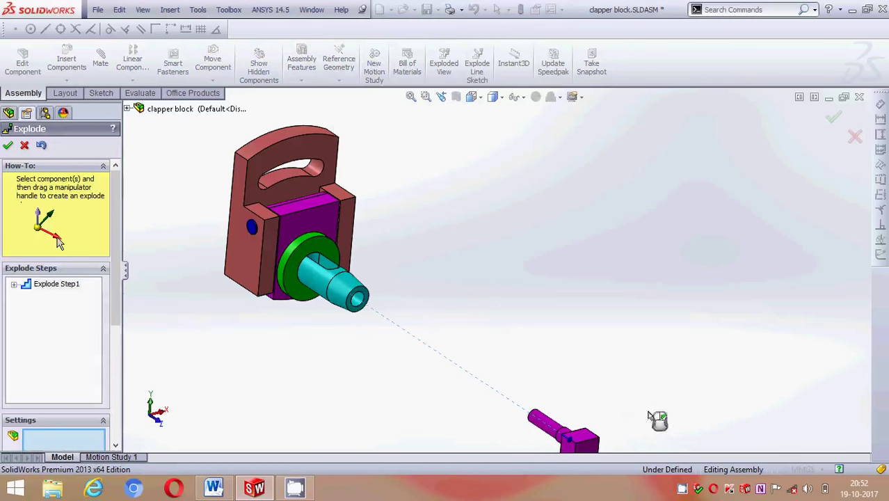
# Pull the washer, then the tool holder, out along the shaft axis (Explode Steps 2–3)
pyautogui.click(316, 294)
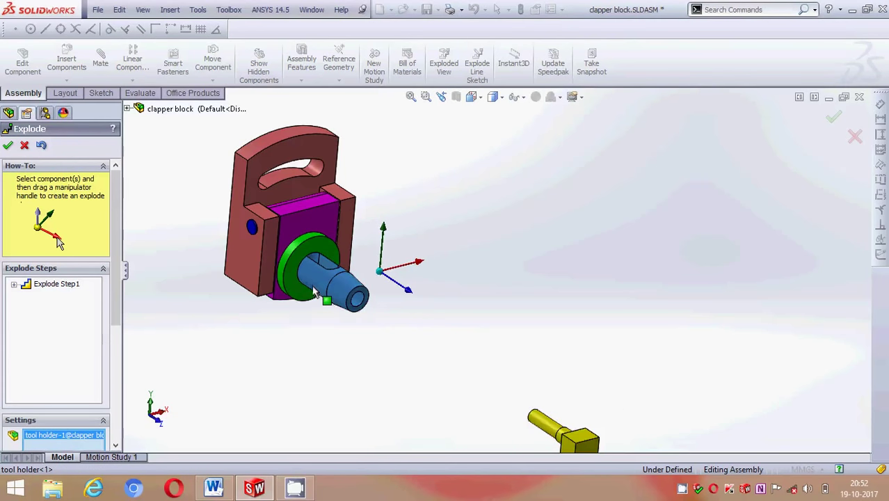
pyautogui.click(296, 286)
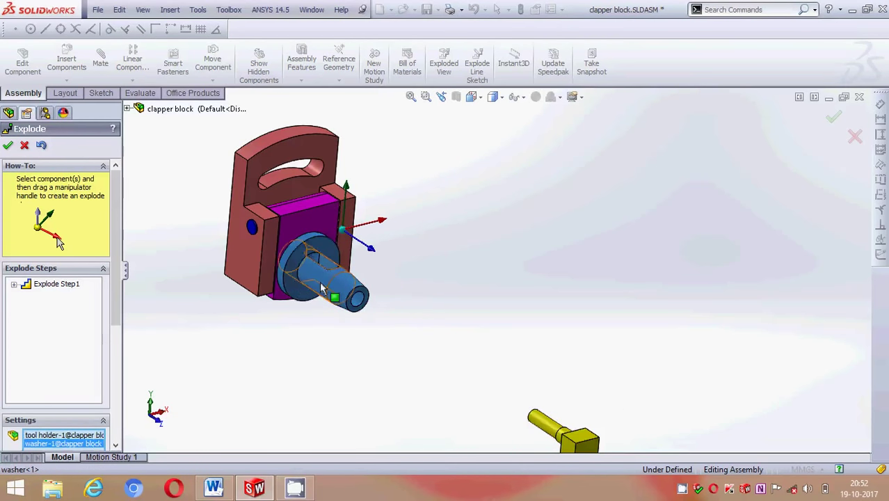
pyautogui.keyDown('ctrl'); pyautogui.click(322, 291); pyautogui.keyUp('ctrl')
pyautogui.moveTo(371, 251); pyautogui.dragTo(611, 433)
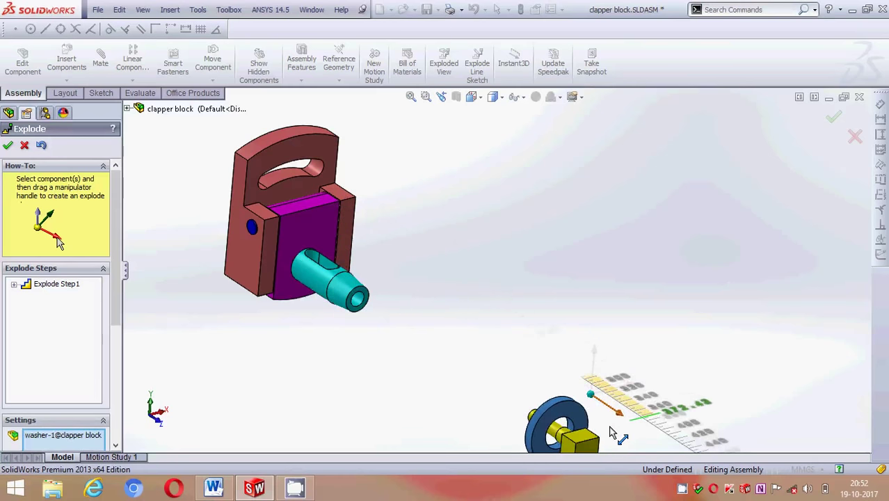
pyautogui.moveTo(611, 433); pyautogui.dragTo(609, 431)
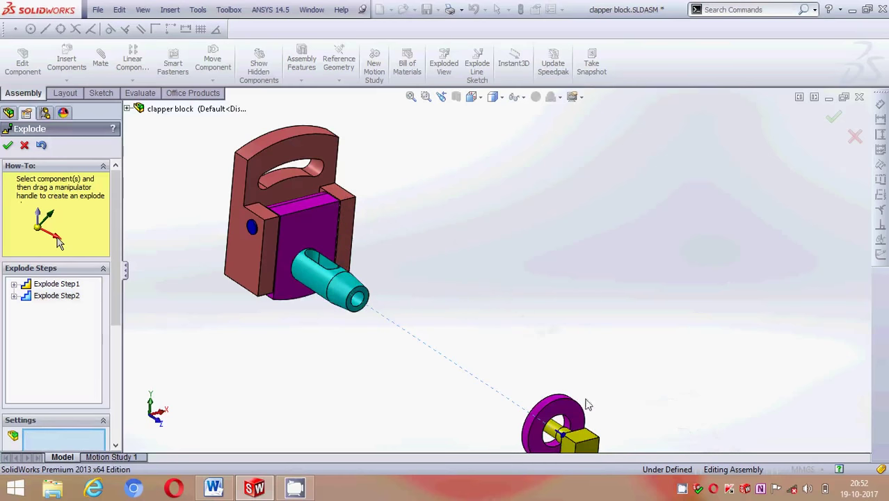
pyautogui.click(320, 289)
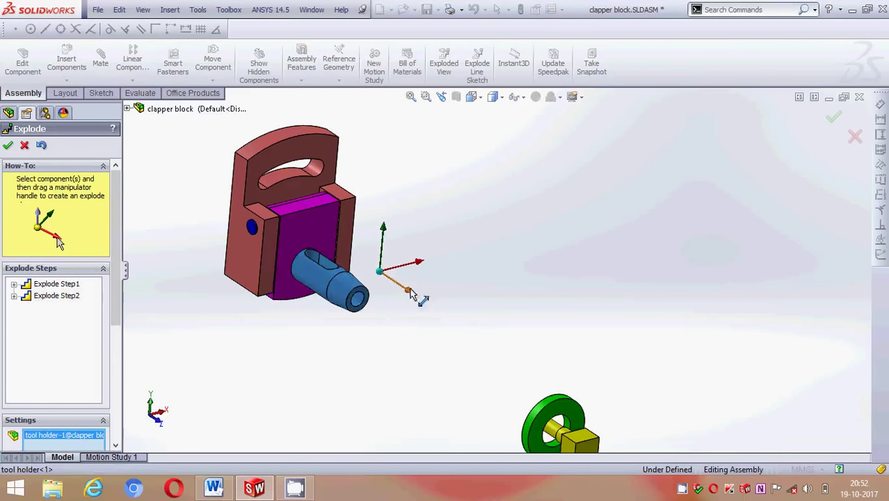
pyautogui.moveTo(410, 292); pyautogui.dragTo(580, 432)
# Pull the pin out of the clapper block as Explode Step4
pyautogui.scroll(-2, 277, 236)
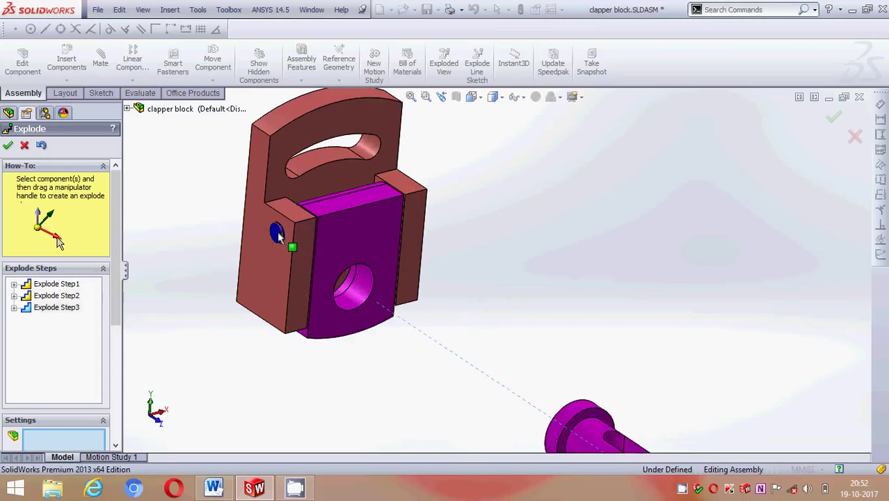
pyautogui.click(277, 236)
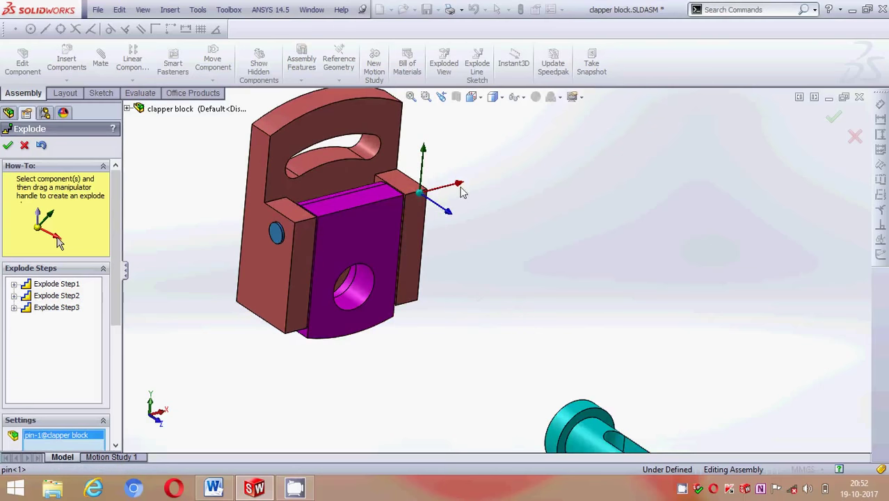
pyautogui.moveTo(460, 188); pyautogui.dragTo(685, 116)
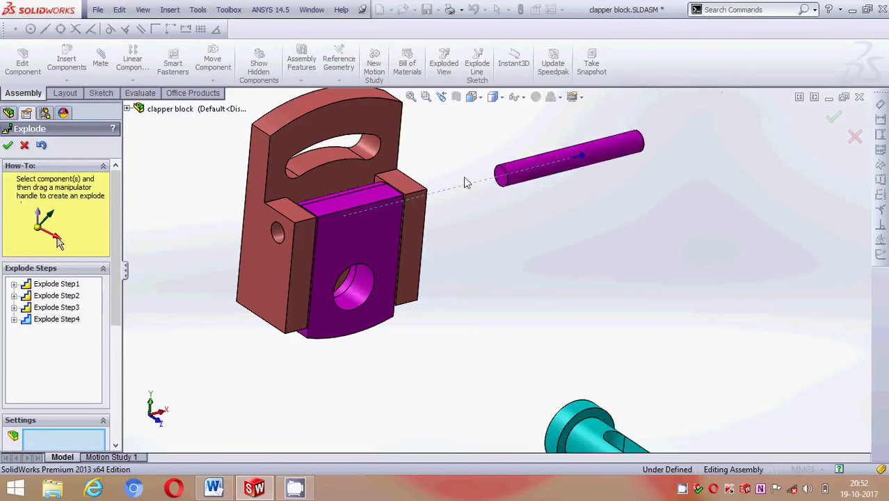
pyautogui.scroll(3, 466, 183)
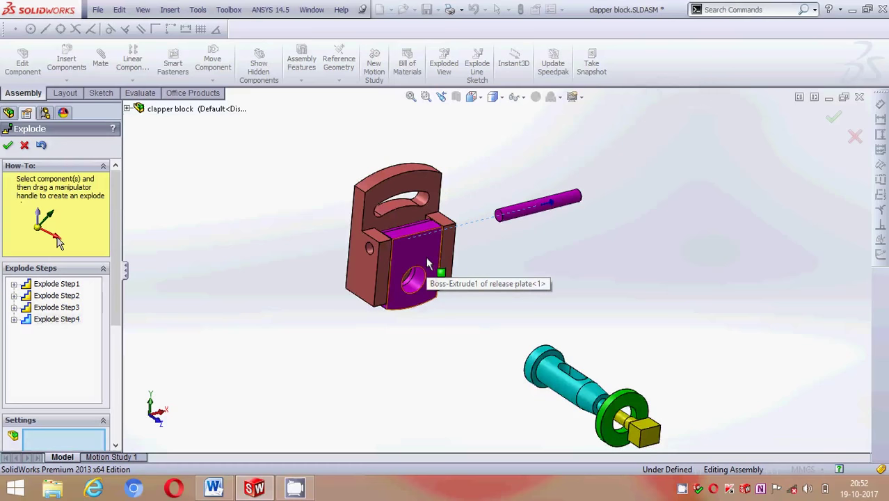
pyautogui.scroll(3, 426, 256)
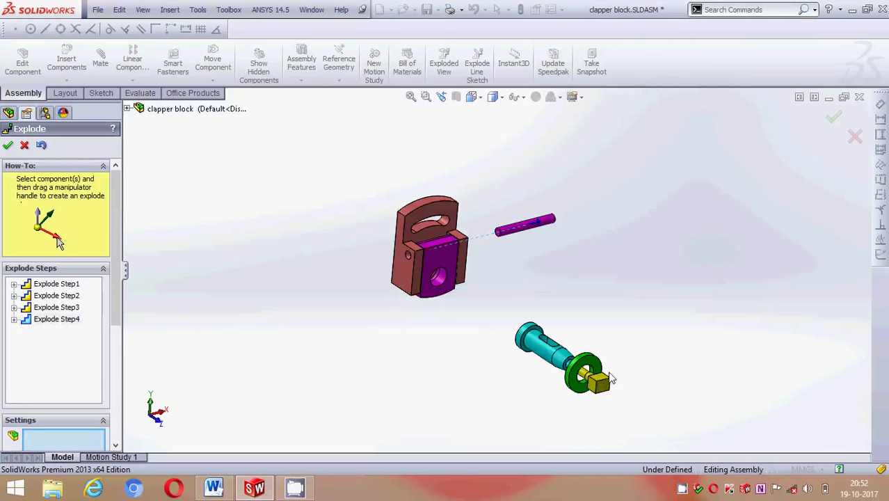
pyautogui.scroll(-4, 525, 247)
pyautogui.scroll(2, 408, 226)
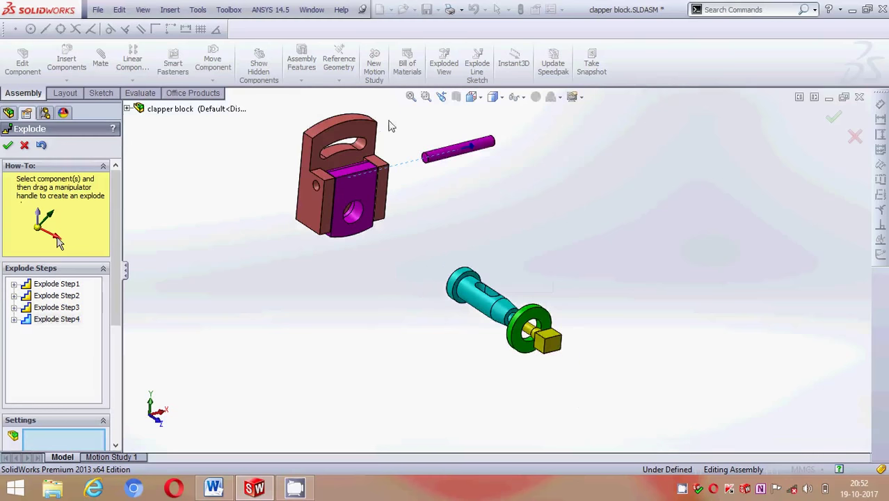
pyautogui.scroll(-2, 390, 126)
# Drag the release plate down and the swivel plate out as Explode Steps 5–6
pyautogui.click(361, 234)
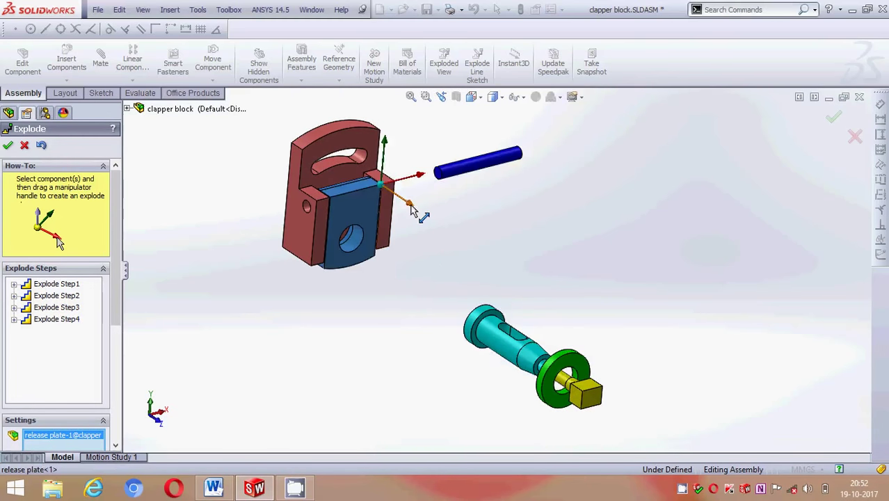
pyautogui.moveTo(410, 208); pyautogui.dragTo(471, 271)
pyautogui.click(359, 207)
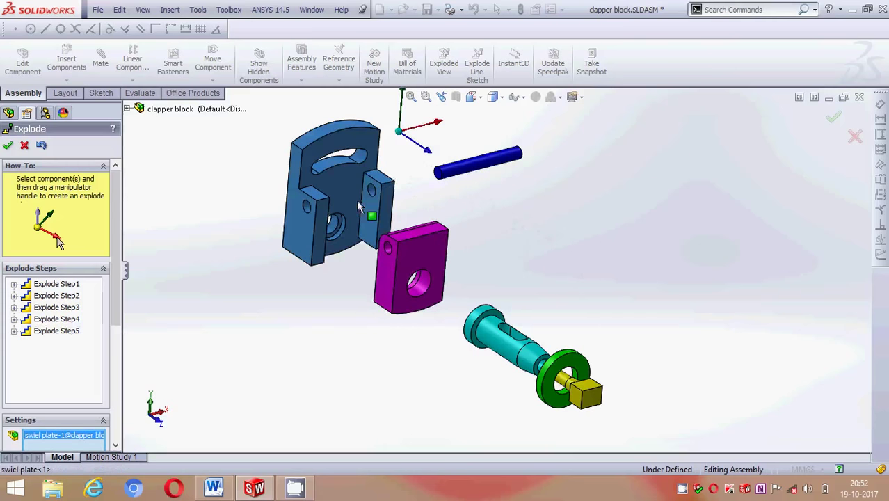
pyautogui.moveTo(426, 154); pyautogui.dragTo(372, 127)
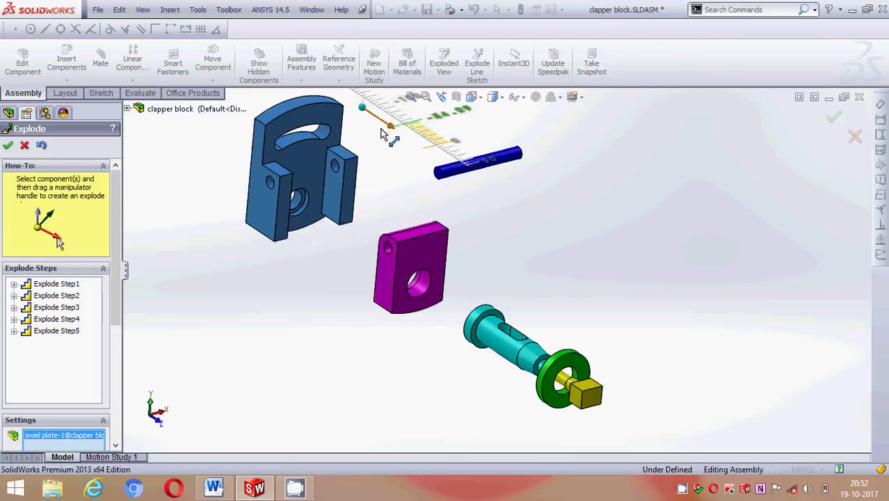
pyautogui.moveTo(342, 250); pyautogui.dragTo(337, 259, button='middle')
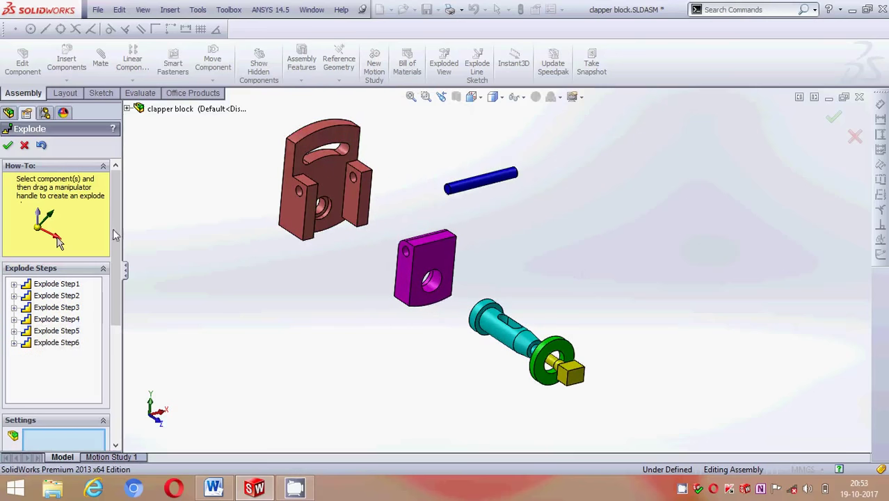
# Finish the explode steps and collapse the clapper block assembly back together
pyautogui.click(7, 145)
pyautogui.click(42, 140)
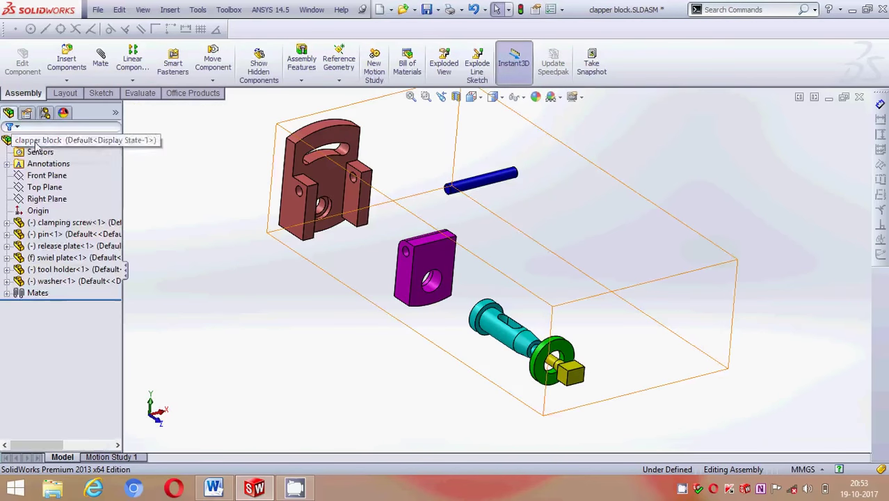
pyautogui.rightClick(41, 141)
pyautogui.click(83, 234)
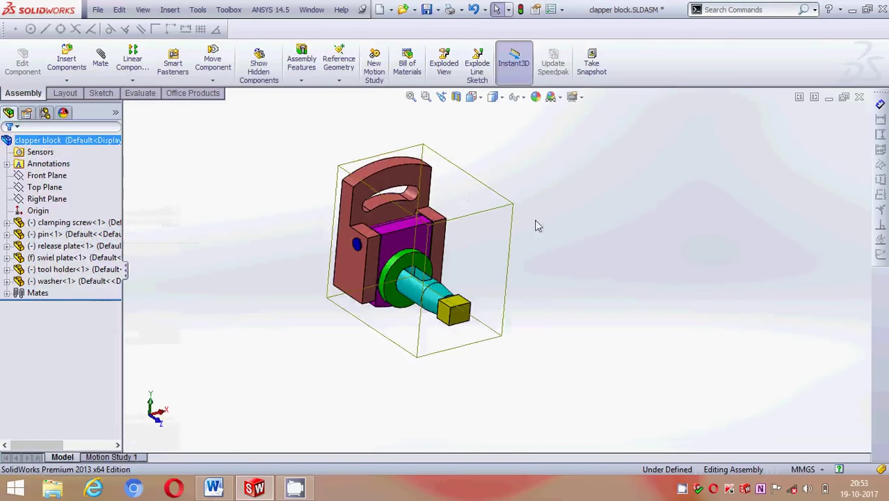
pyautogui.scroll(2, 459, 190)
pyautogui.scroll(-2, 516, 277)
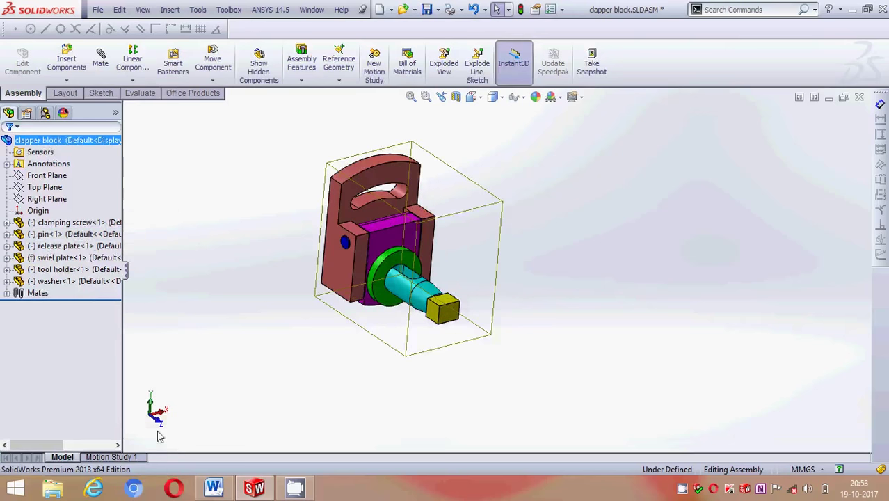
# In Motion Study 1, build an explode animation with the Animation Wizard
pyautogui.click(128, 458)
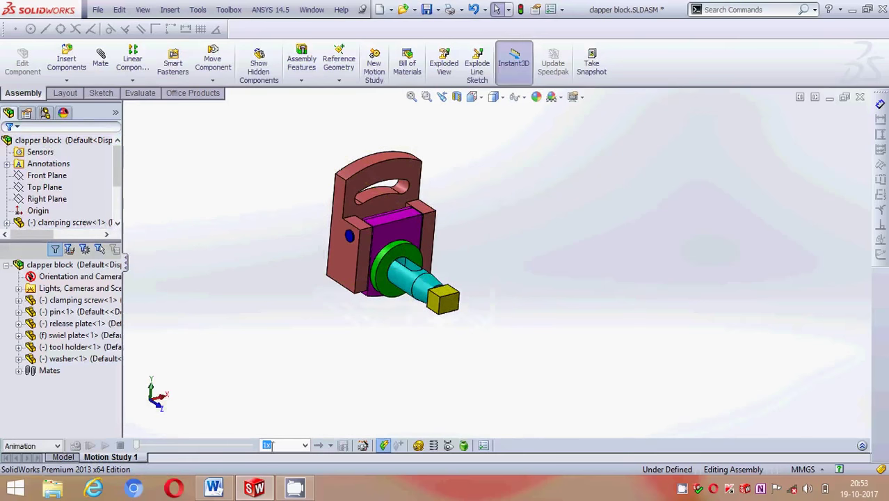
pyautogui.click(363, 446)
pyautogui.click(450, 204)
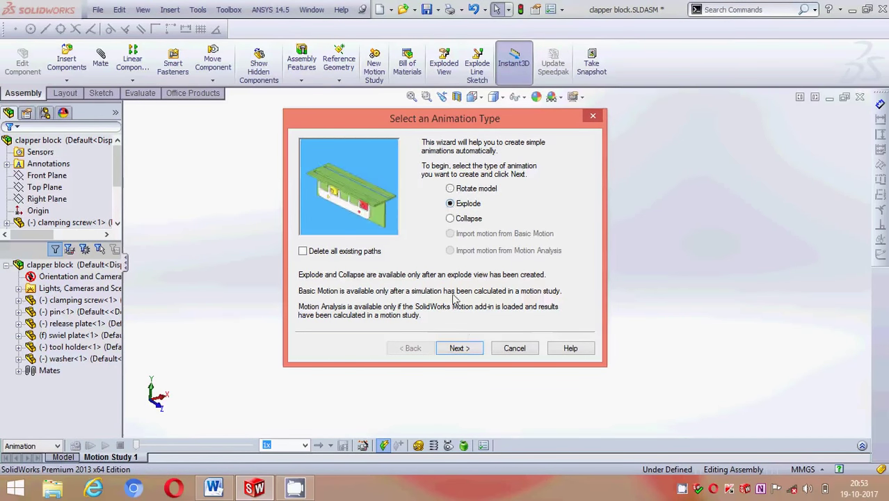
pyautogui.click(460, 348)
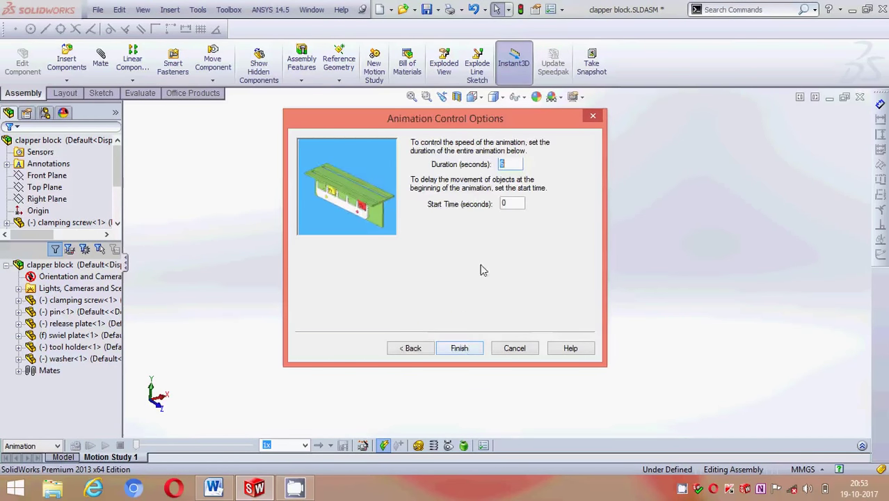
pyautogui.click(459, 347)
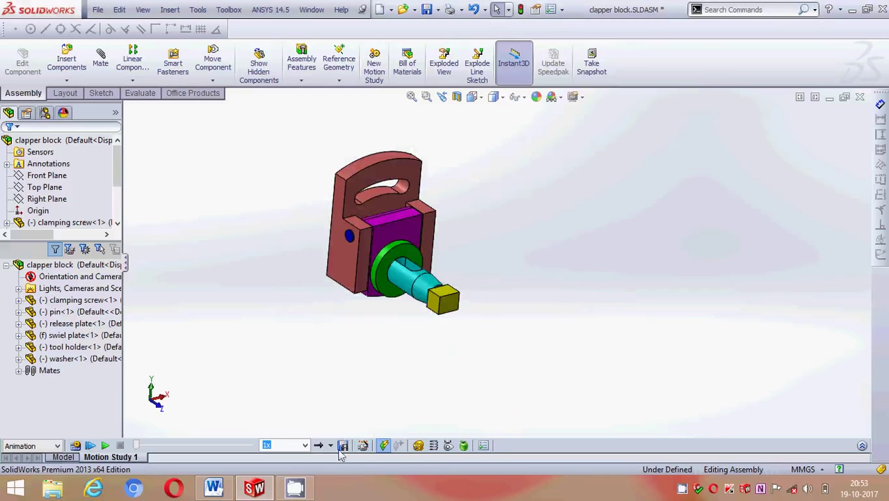
# Add a wizard-built collapse animation with the start time value cleared
pyautogui.click(363, 446)
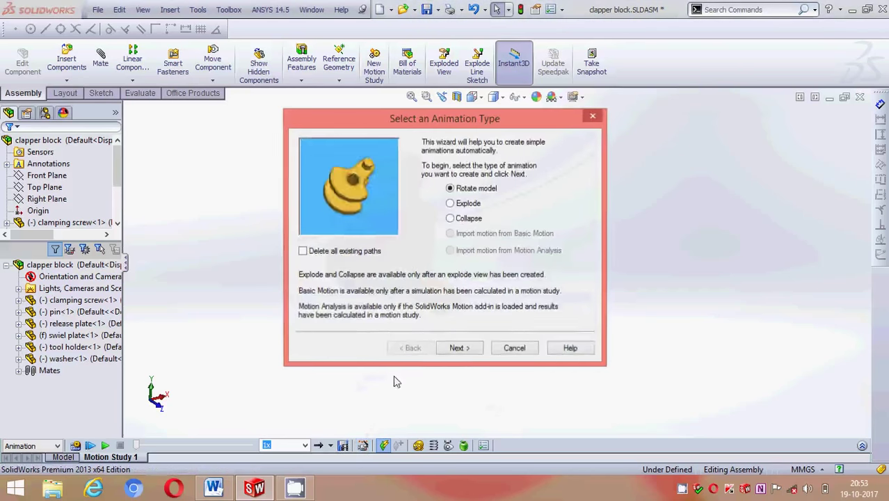
pyautogui.click(450, 217)
pyautogui.click(459, 348)
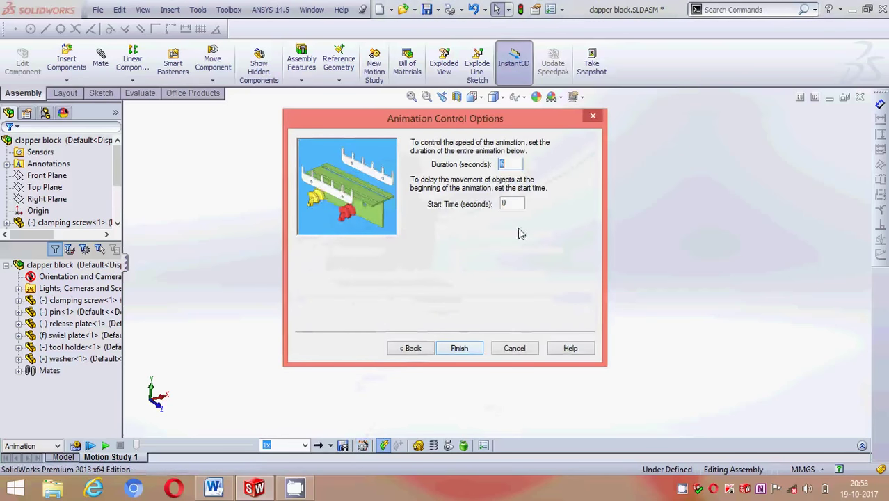
pyautogui.doubleClick(511, 203)
pyautogui.press('BackSpace')
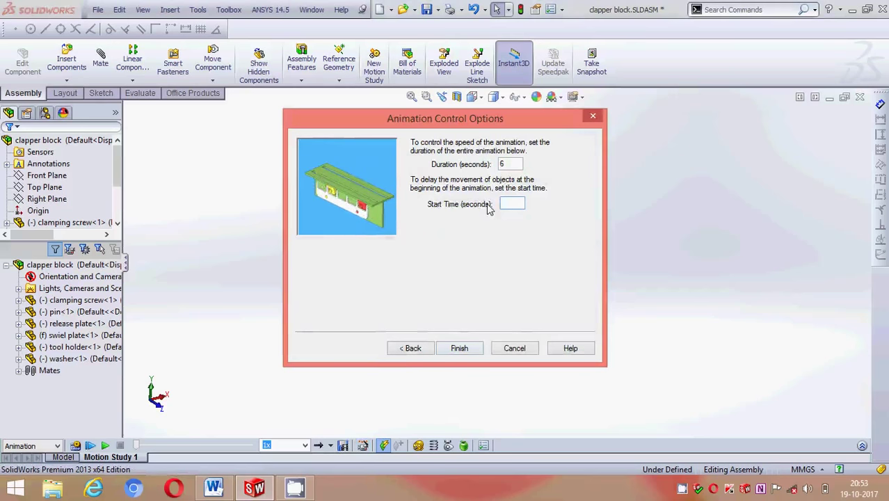
pyautogui.write('9')
pyautogui.click(459, 347)
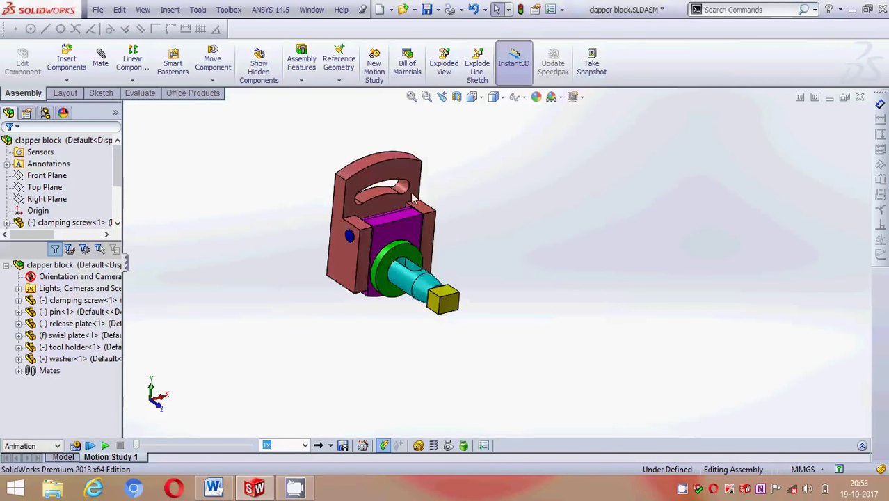
# Add a 20 RPM rotary motor on the clamping screw's end face, then turn off Use Large Buttons with Text
pyautogui.click(418, 446)
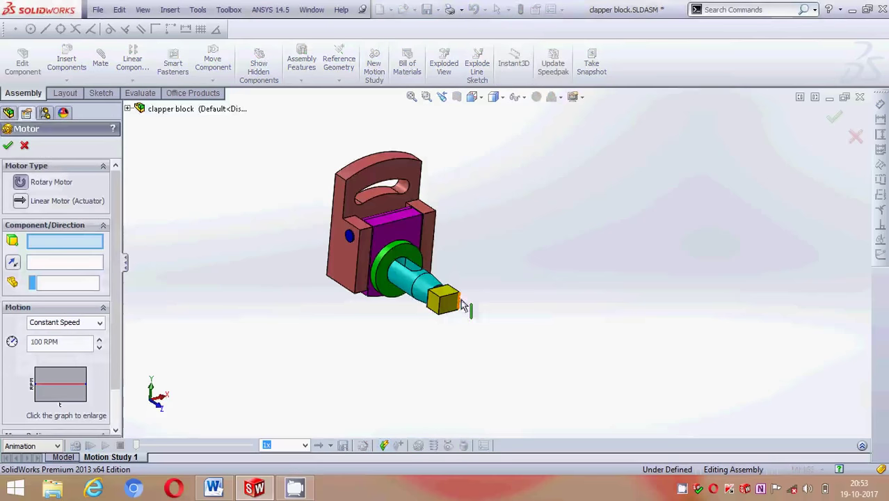
pyautogui.click(448, 303)
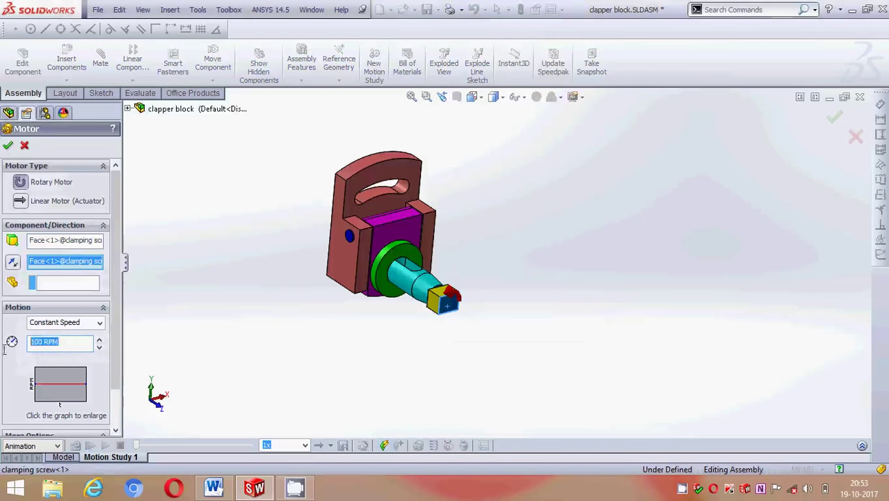
pyautogui.write('20')
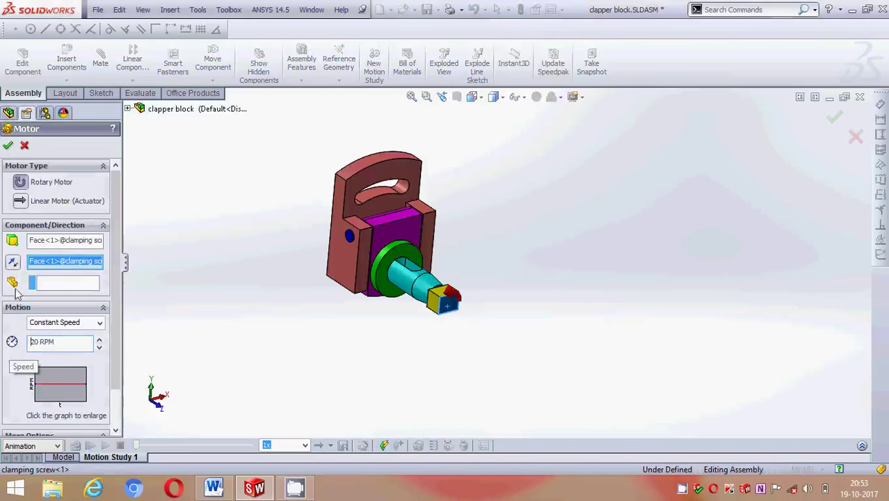
pyautogui.click(9, 146)
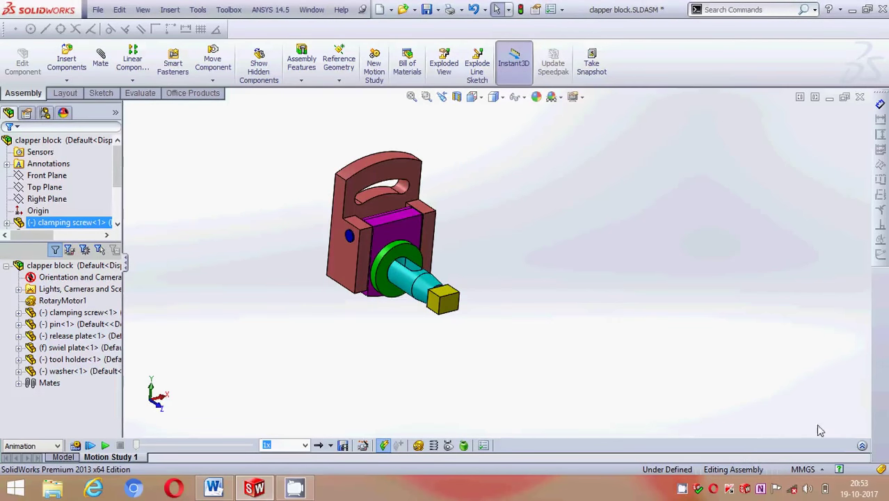
pyautogui.rightClick(776, 65)
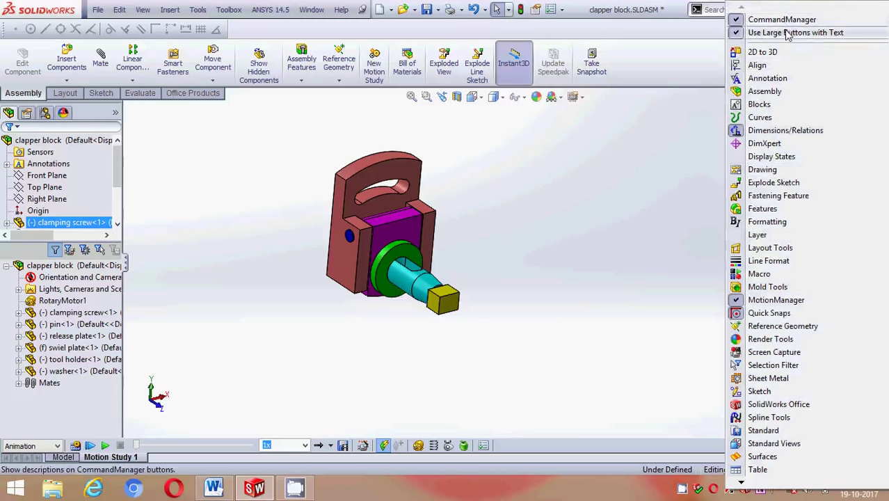
pyautogui.click(787, 33)
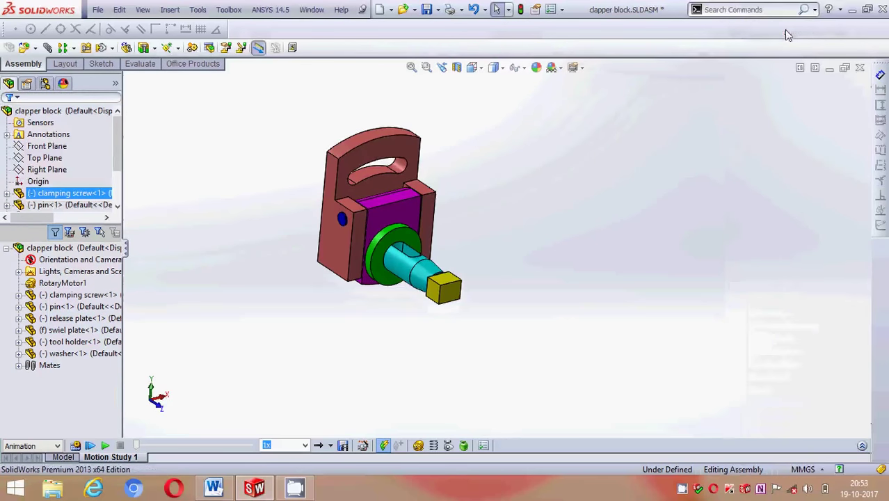
# Play Motion Study 1 from the start, then show the model Shaded without edges
pyautogui.click(91, 446)
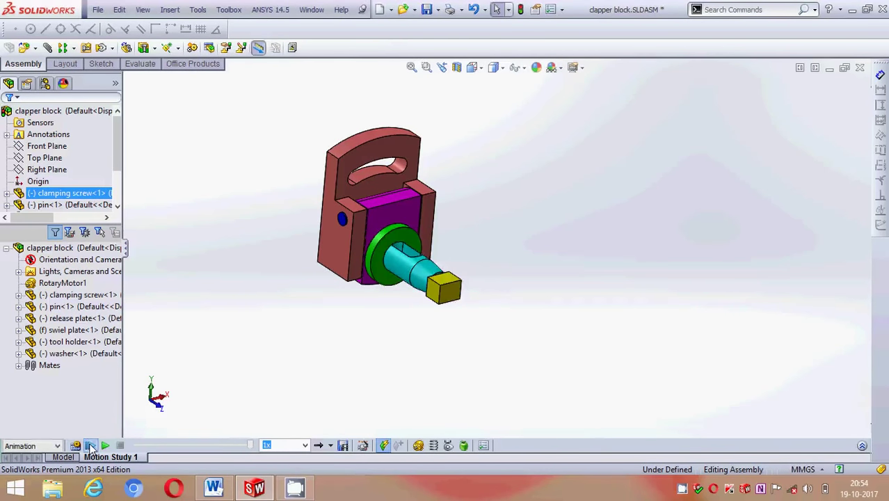
pyautogui.moveTo(353, 132); pyautogui.dragTo(409, 291, button='middle')
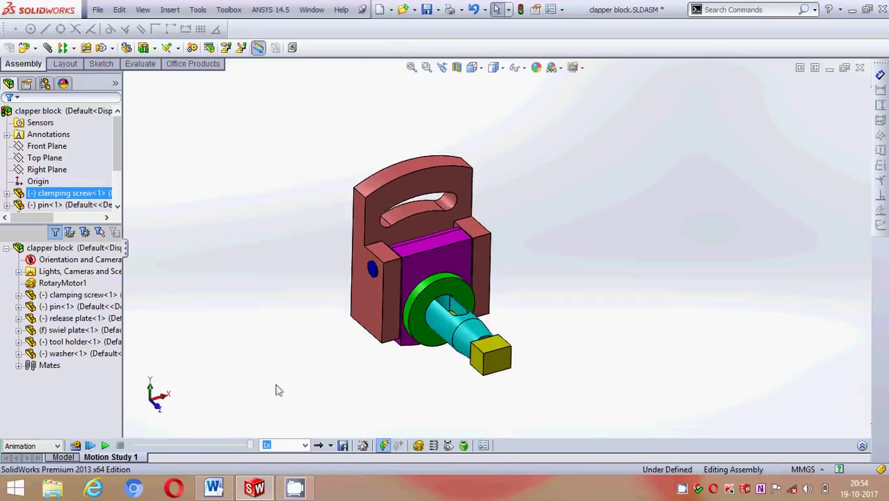
pyautogui.click(62, 457)
pyautogui.scroll(-1, 337, 172)
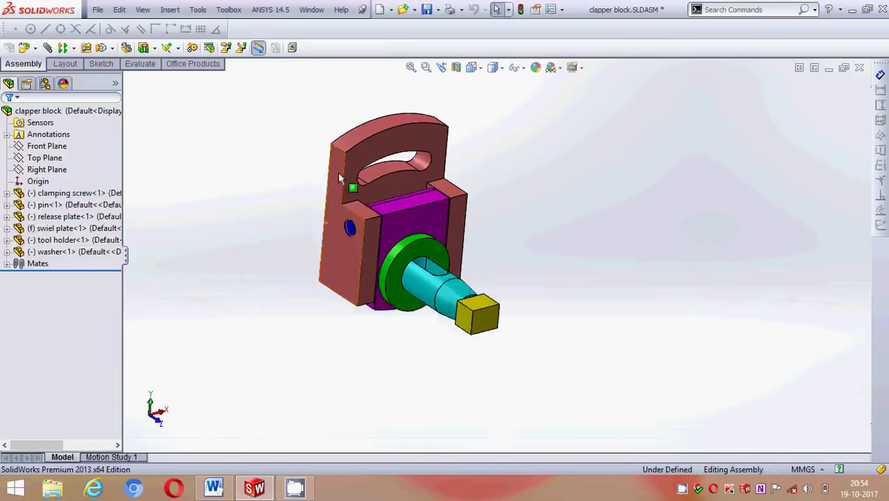
pyautogui.scroll(-2, 364, 217)
pyautogui.scroll(1, 364, 217)
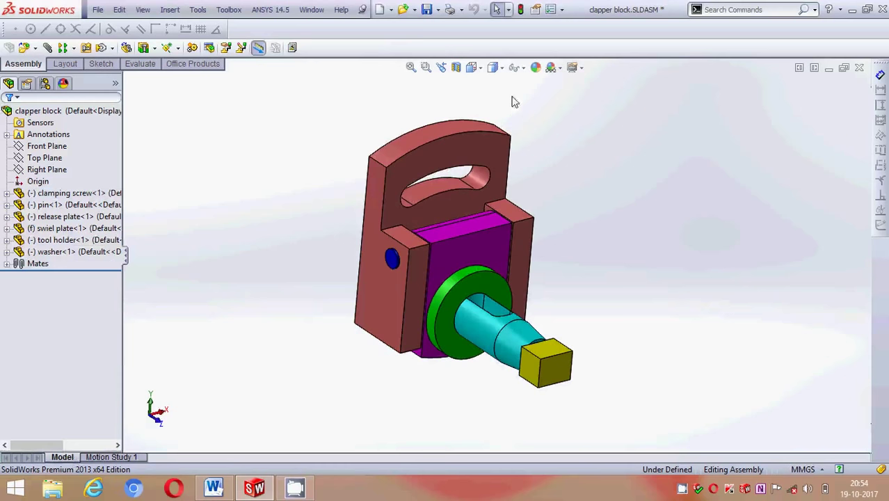
pyautogui.click(501, 68)
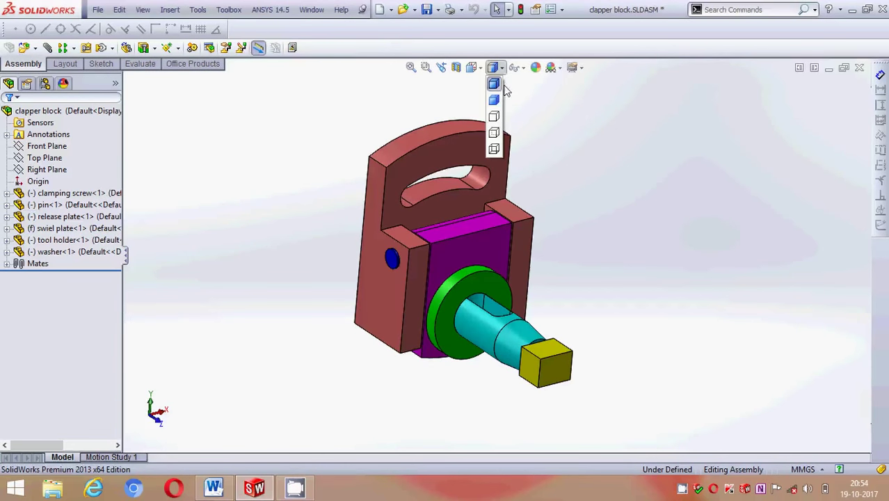
pyautogui.click(498, 103)
pyautogui.moveTo(620, 145); pyautogui.dragTo(611, 137, button='middle')
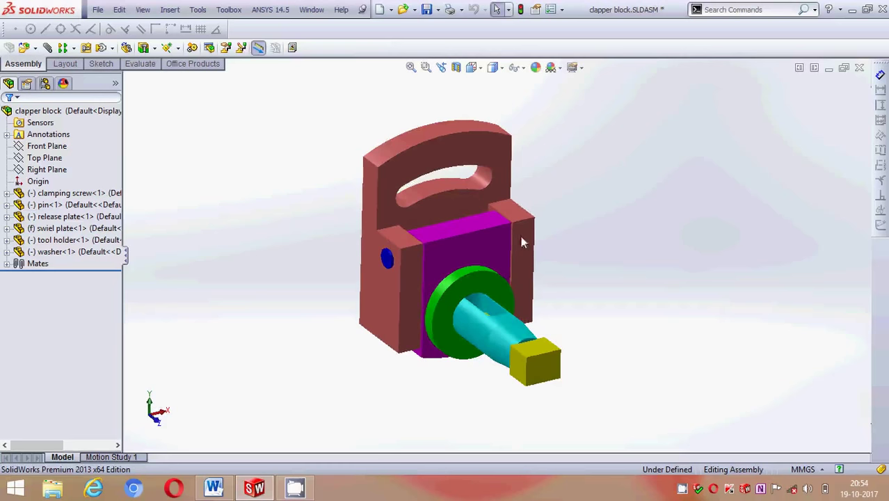
# In Word, select the closing lines 'Do like share and subscribe for more videos' and 'Thanks for watching'
pyautogui.click(213, 489)
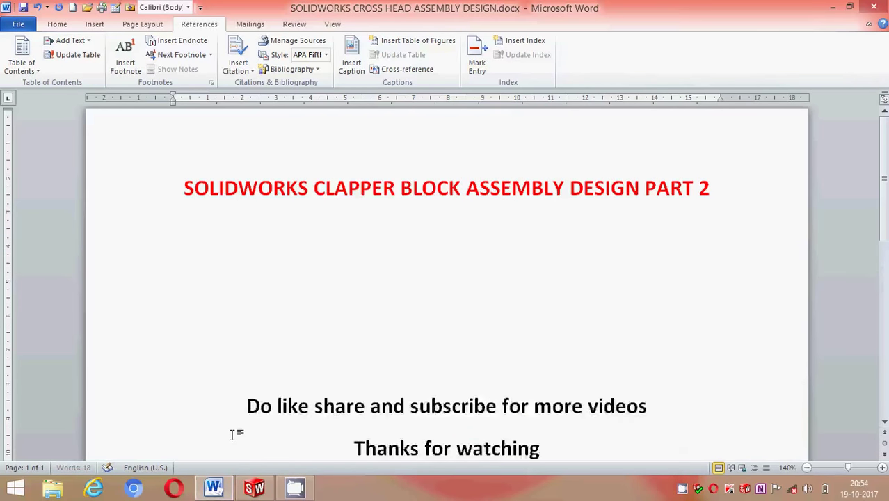
pyautogui.moveTo(535, 319); pyautogui.dragTo(244, 276)
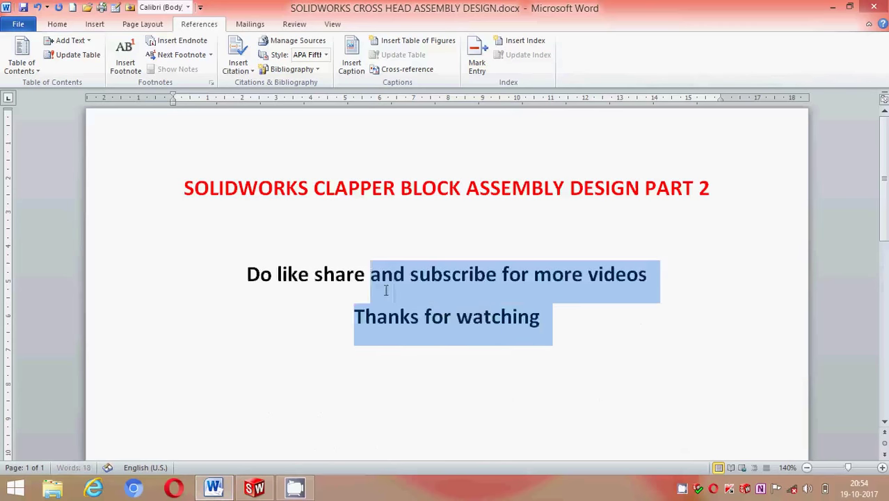